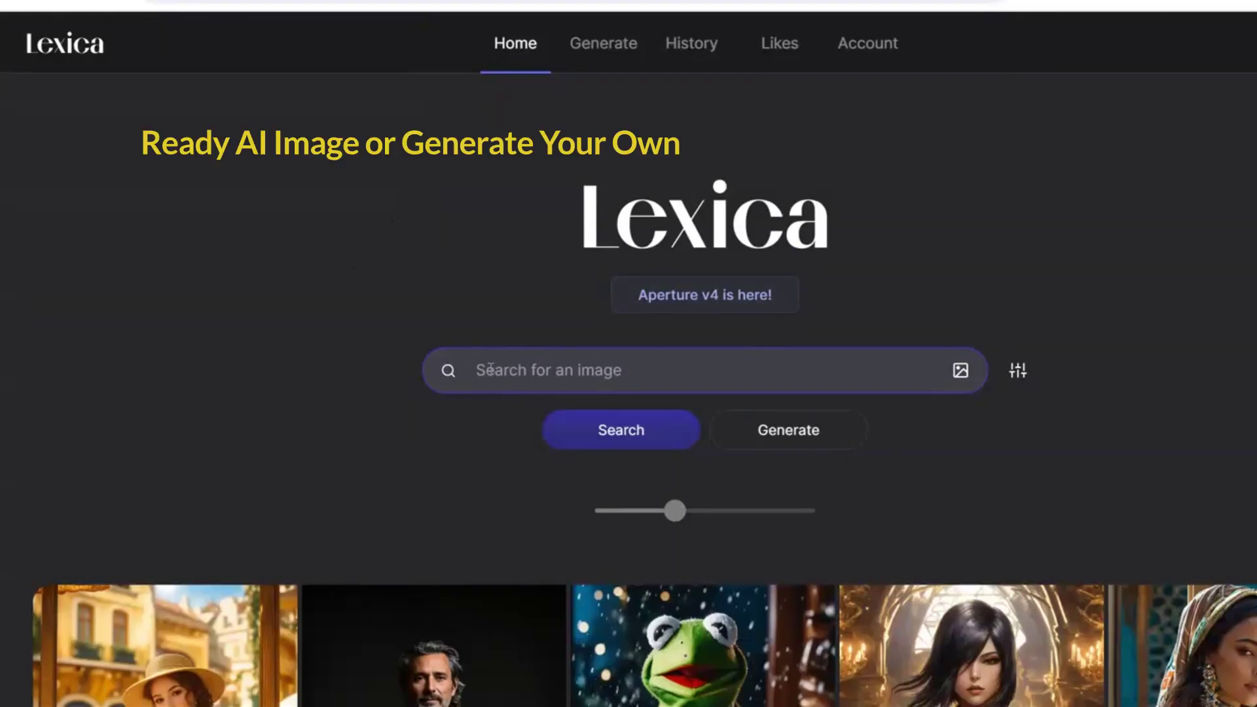
Search Lexica for 'A young guy full body' and download the 19-year-old leather-jacket male image.
text(A)
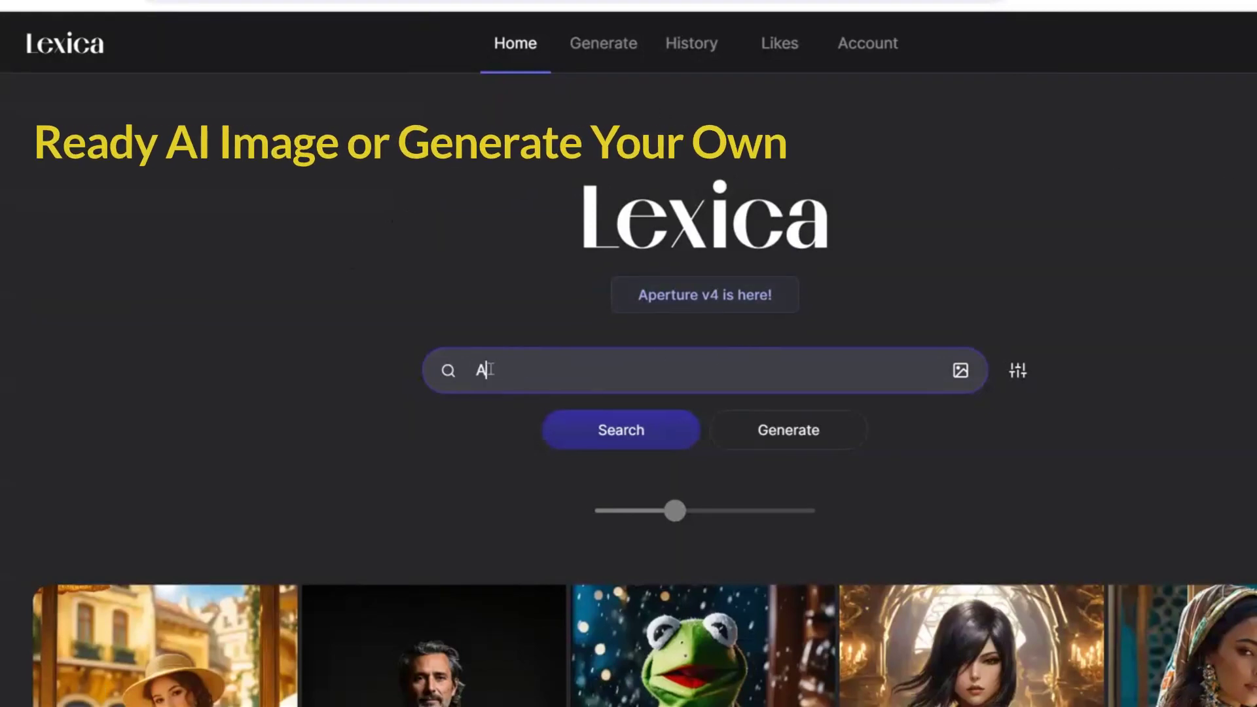
text( young guy )
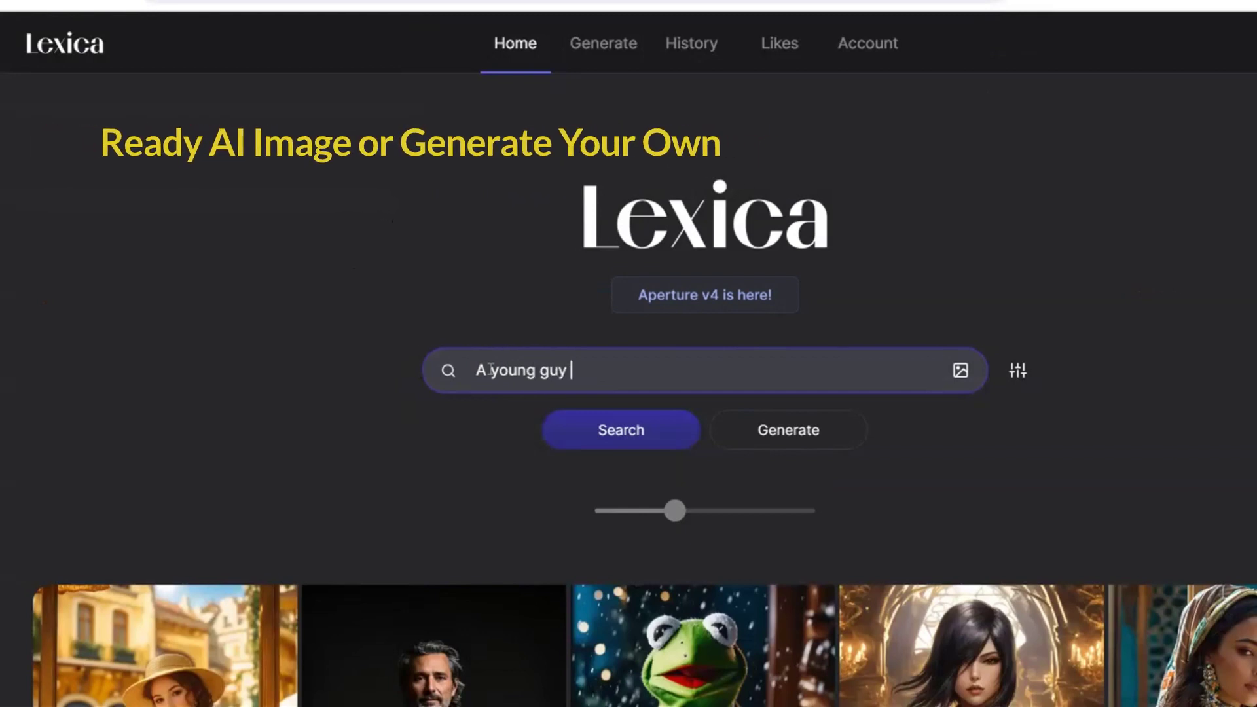
text(full body)
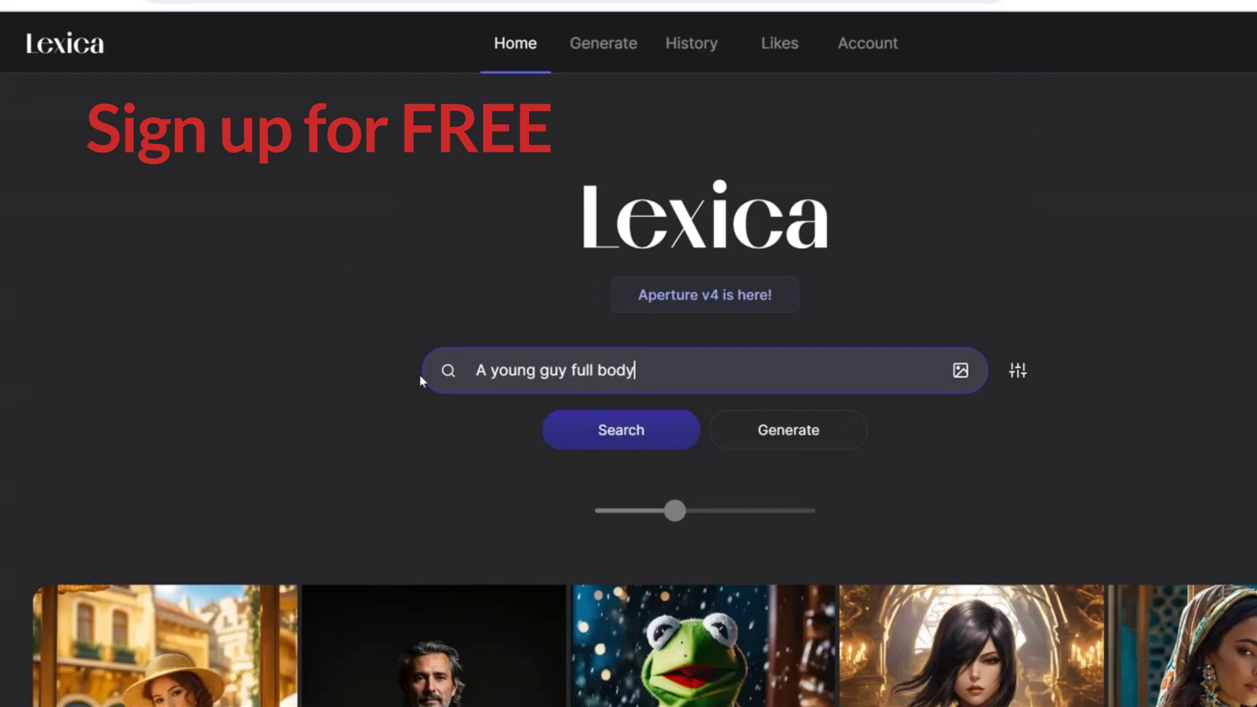
click(624, 445)
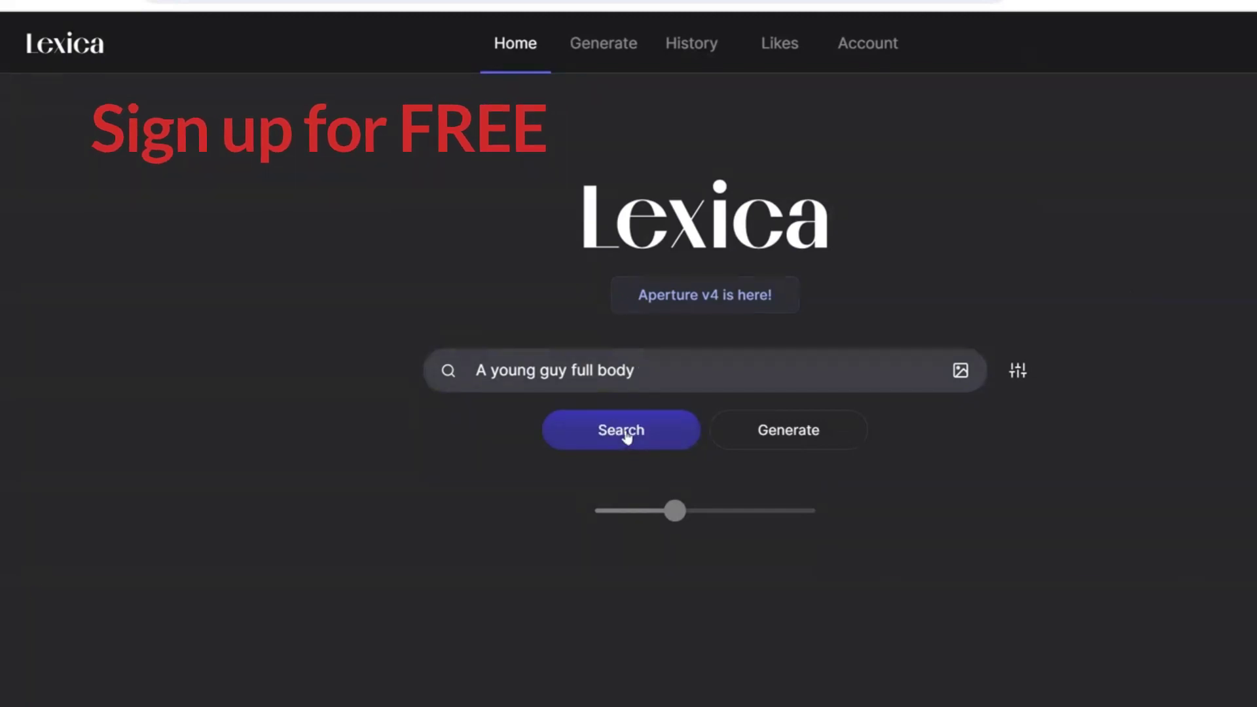
scroll(774, 417, down, 5)
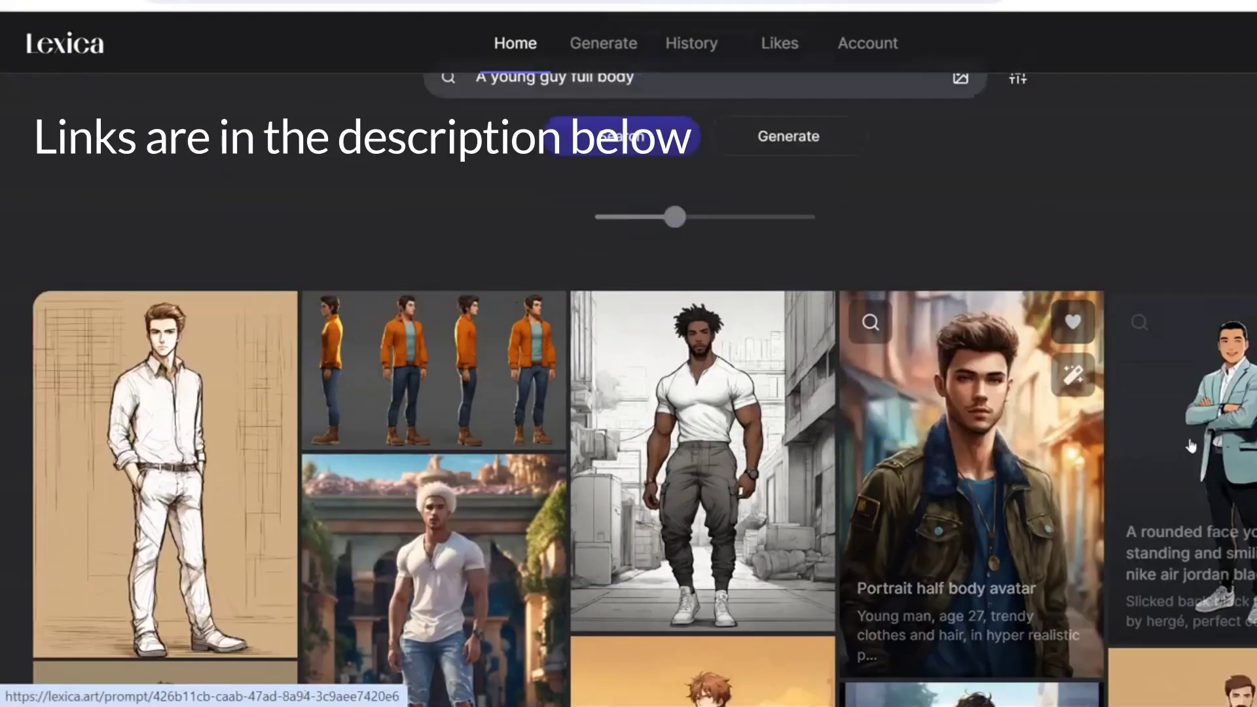
scroll(572, 513, down, 10)
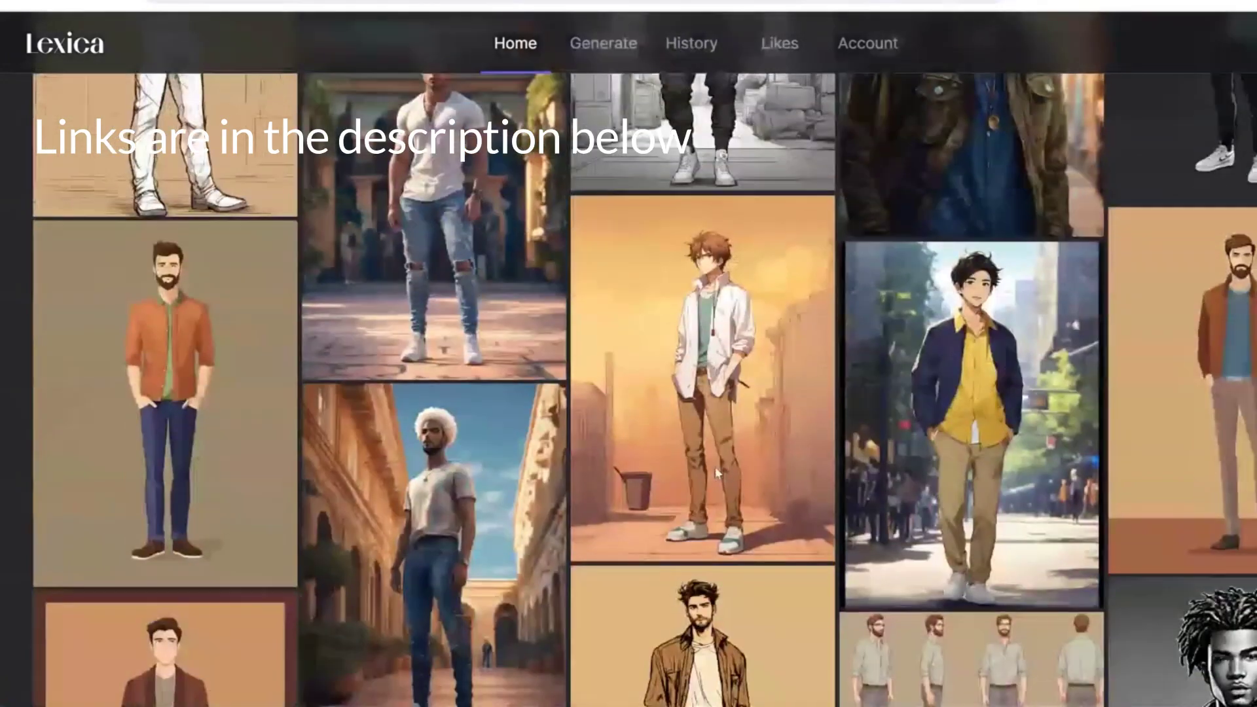
scroll(698, 476, down, 15)
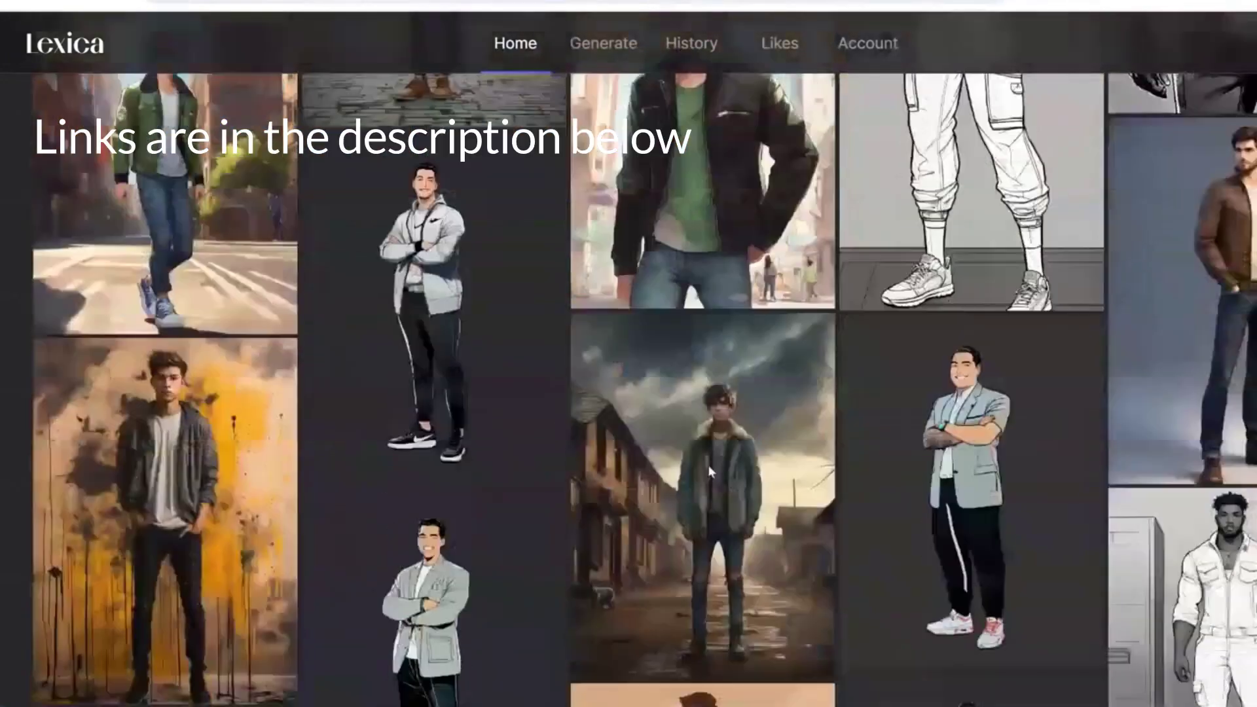
scroll(740, 444, down, 2)
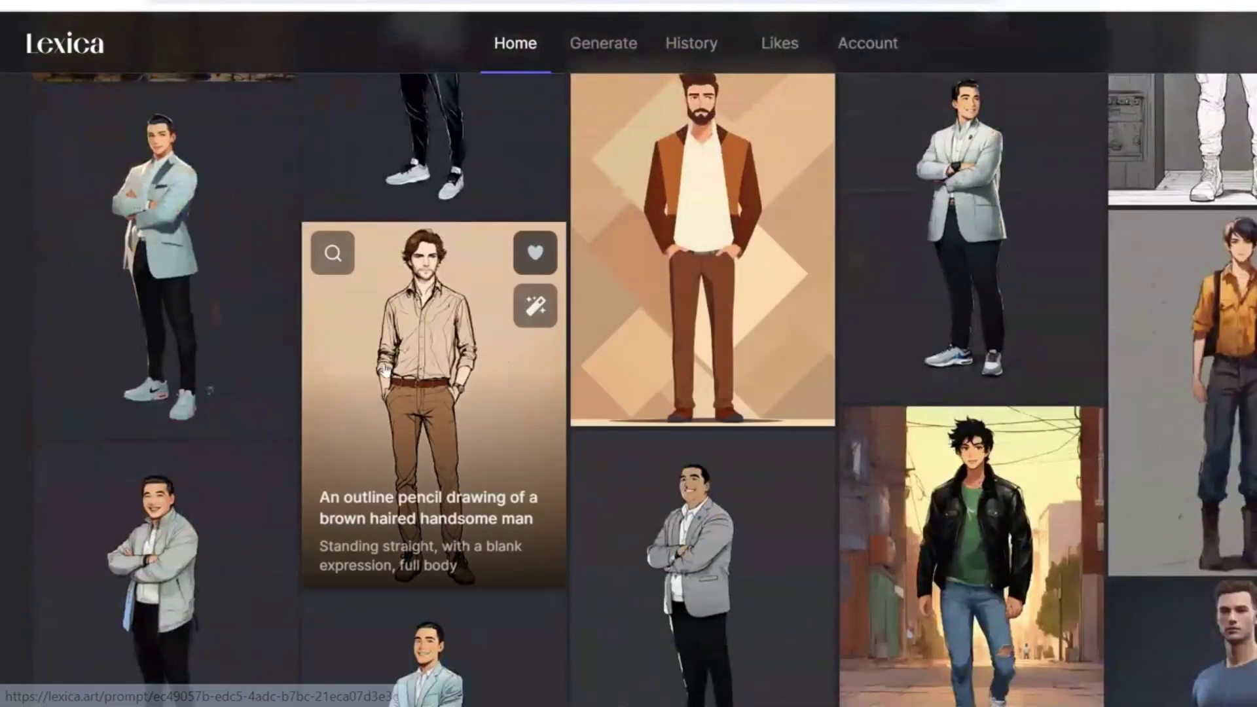
scroll(908, 335, down, 2)
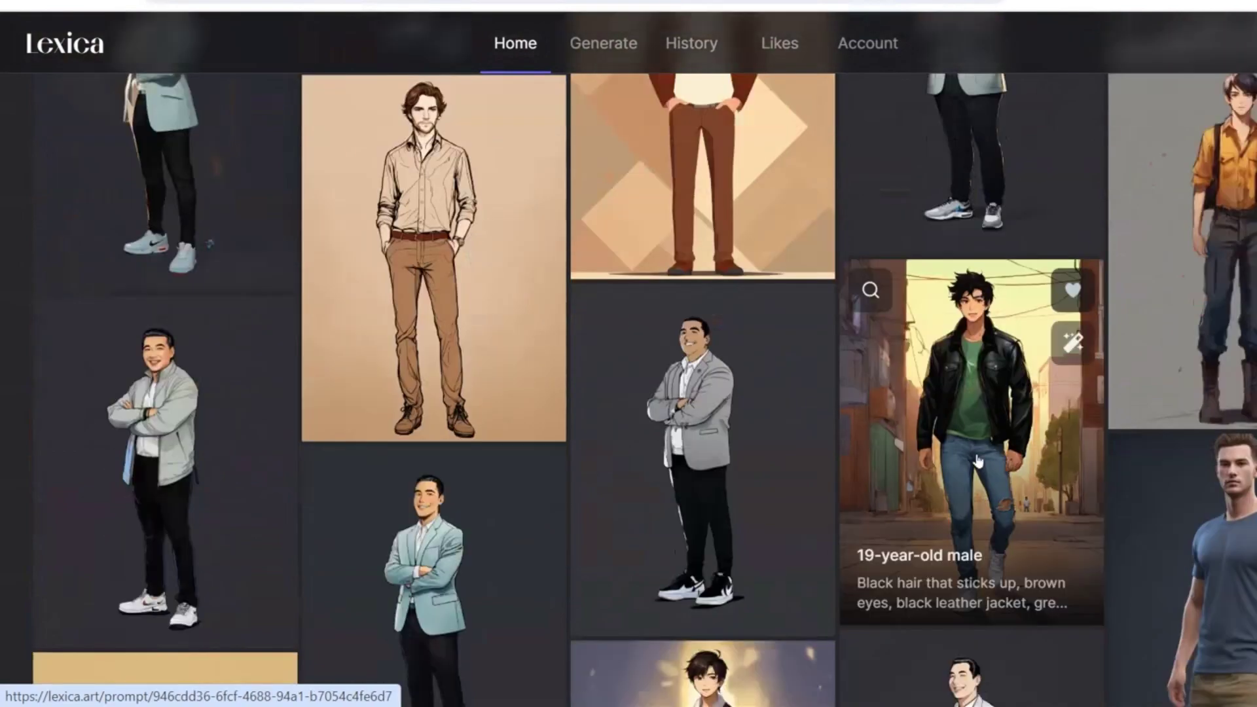
click(977, 425)
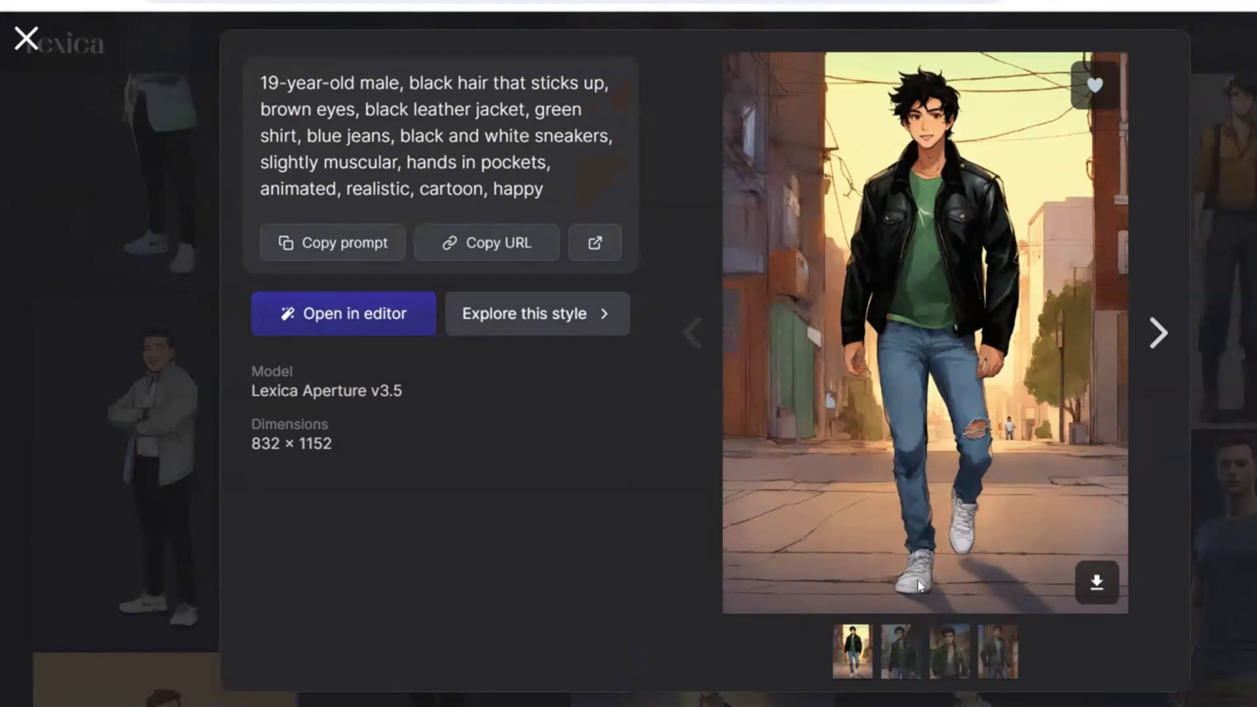
click(1098, 587)
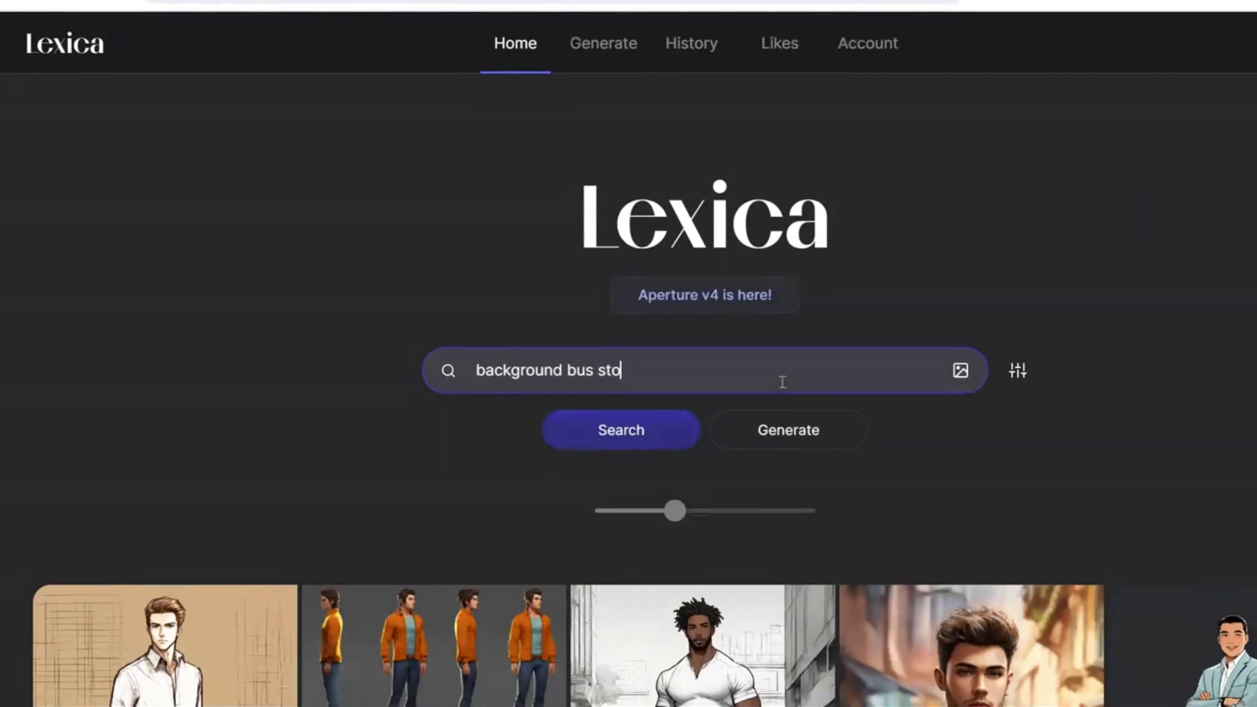
Search Lexica for 'background bus stop' images, browse them, then go to the Viggle login page.
key(Return)
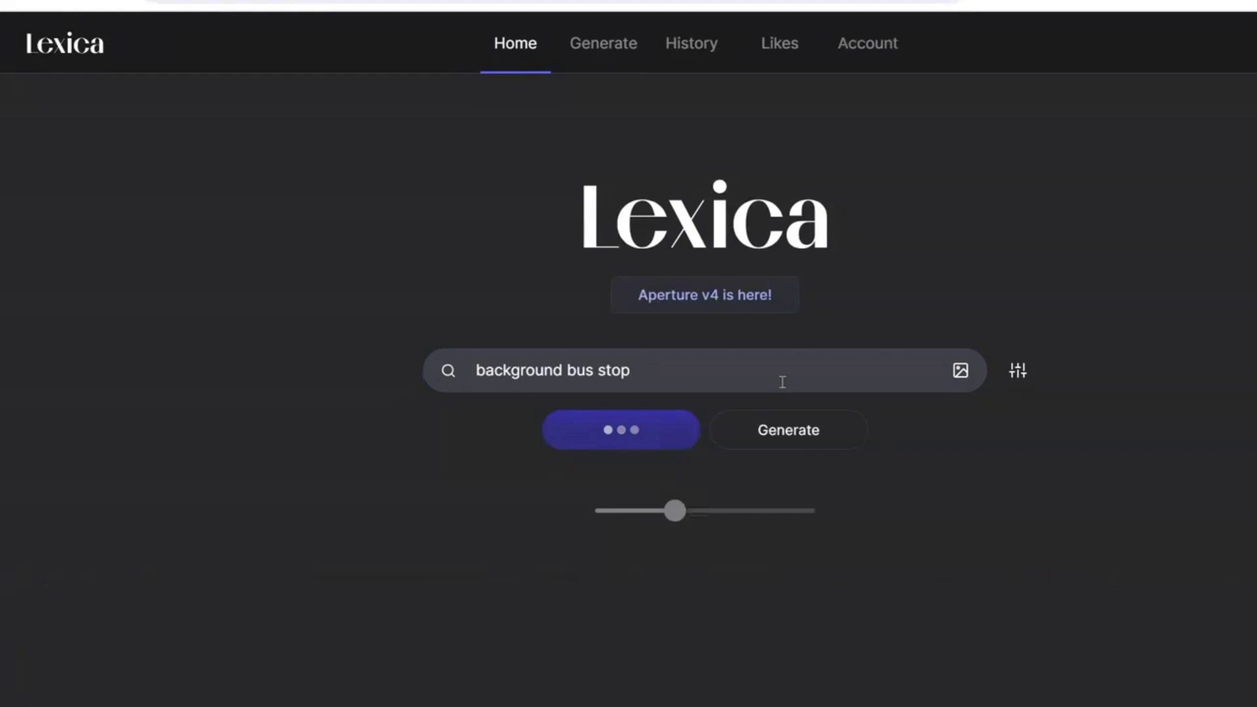
scroll(700, 425, down, 6)
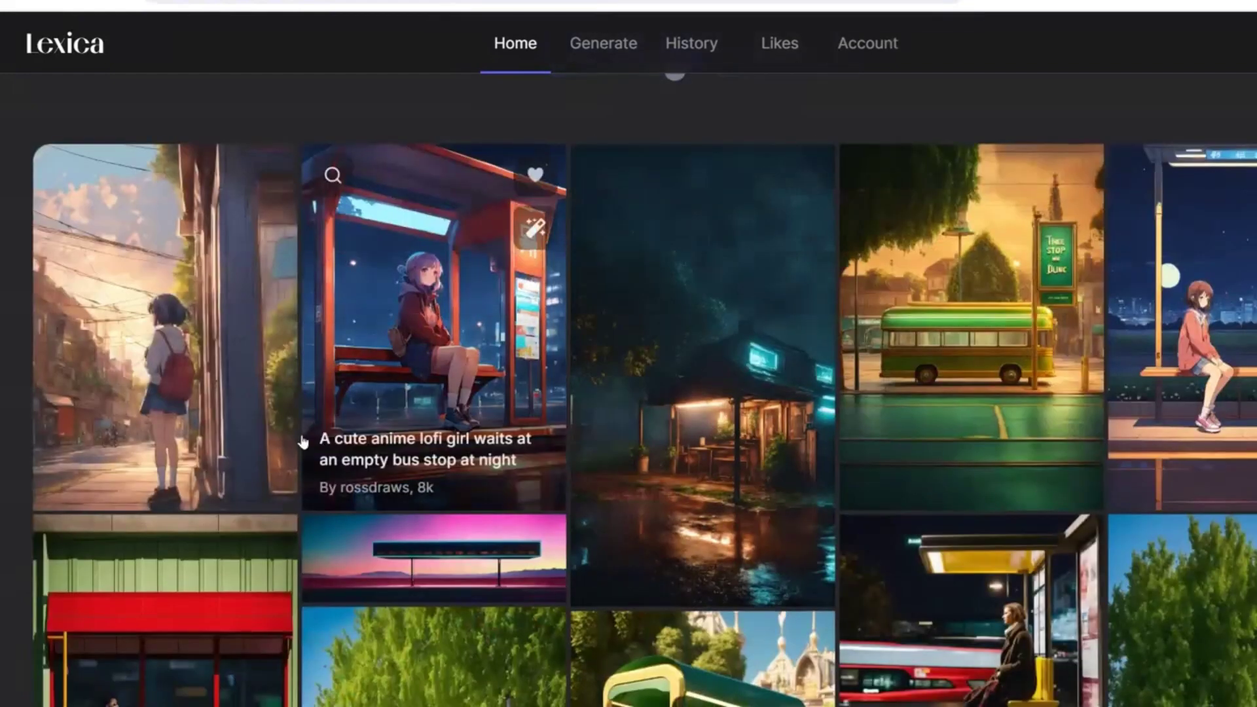
scroll(786, 441, up, 6)
click(787, 437)
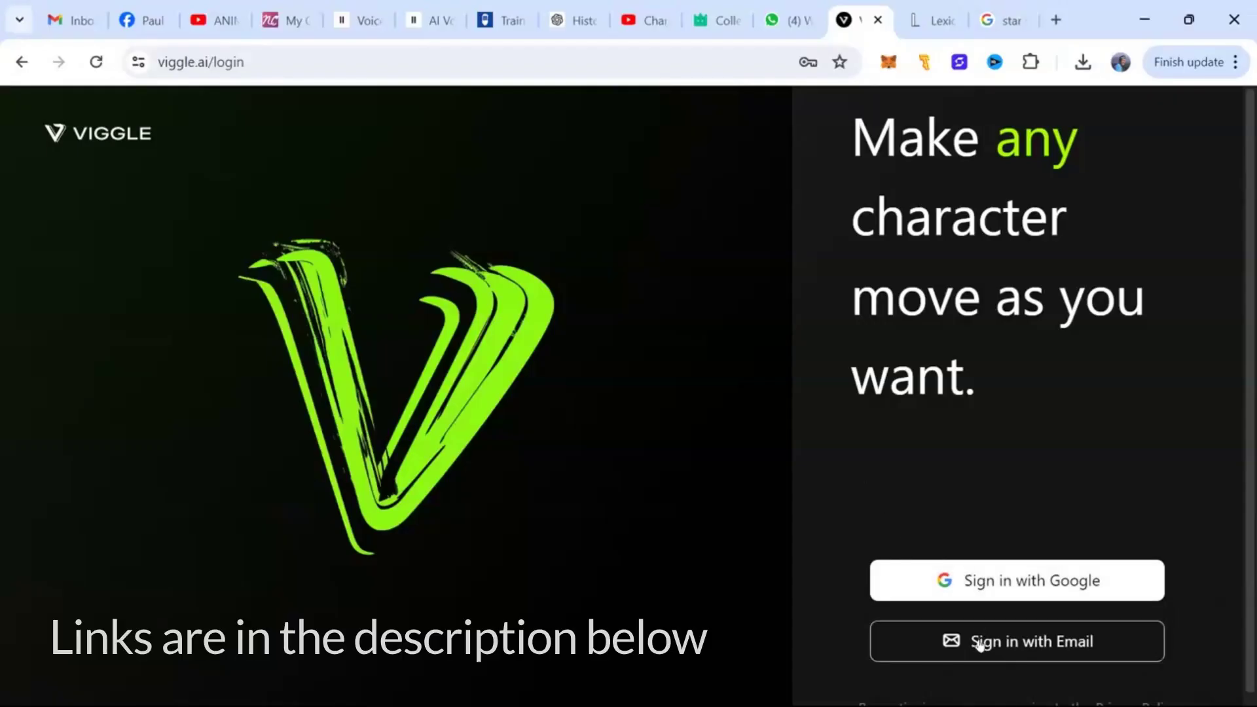
Sign in to Viggle by email, load the leather-jacket character image, and view the motion video guide.
click(980, 645)
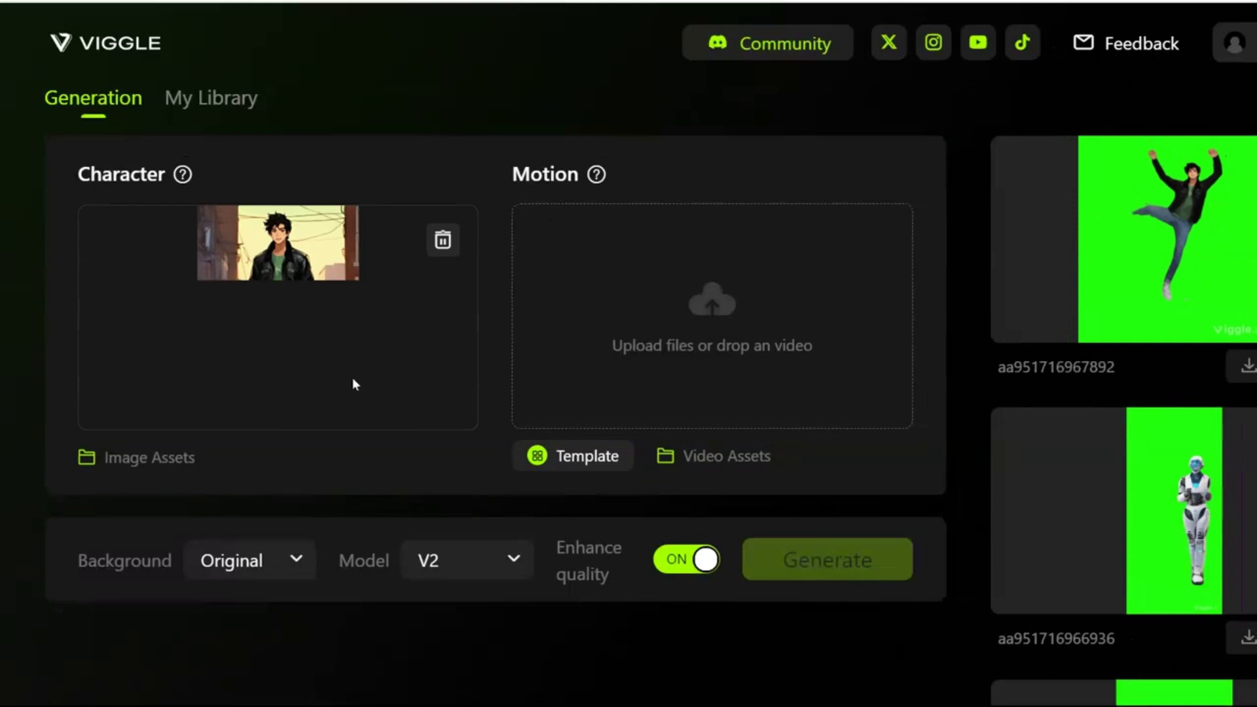
click(185, 182)
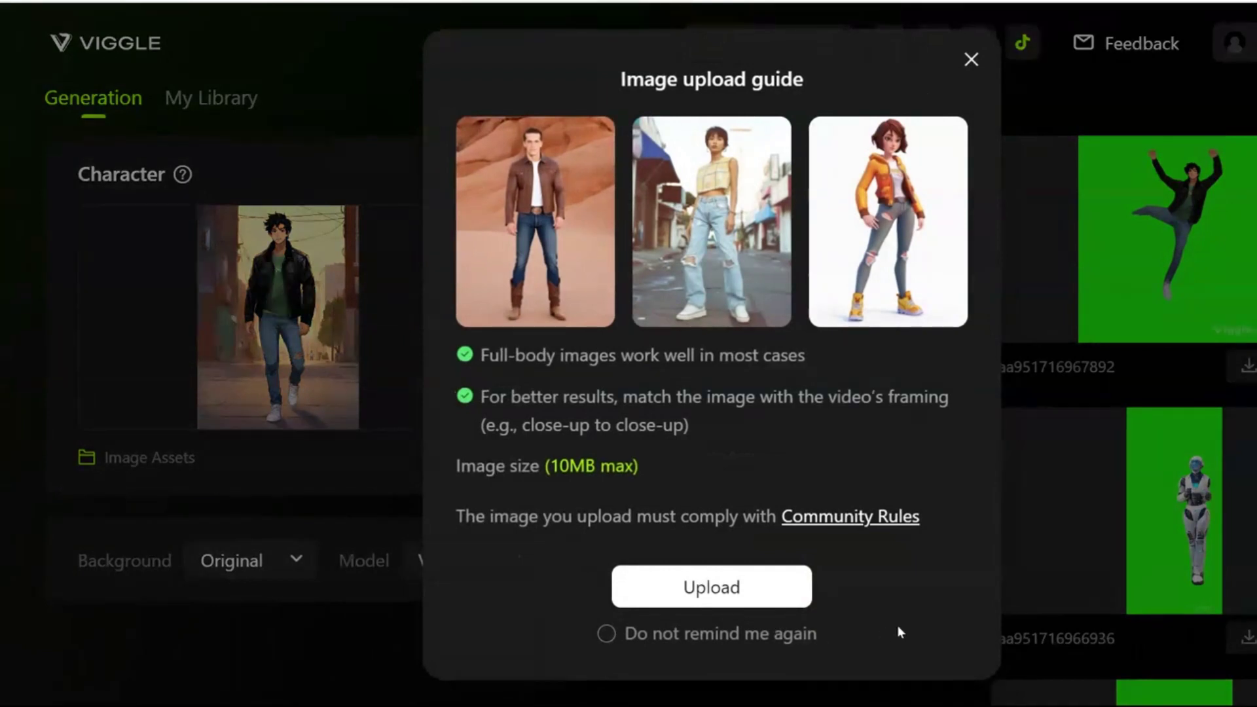
click(971, 61)
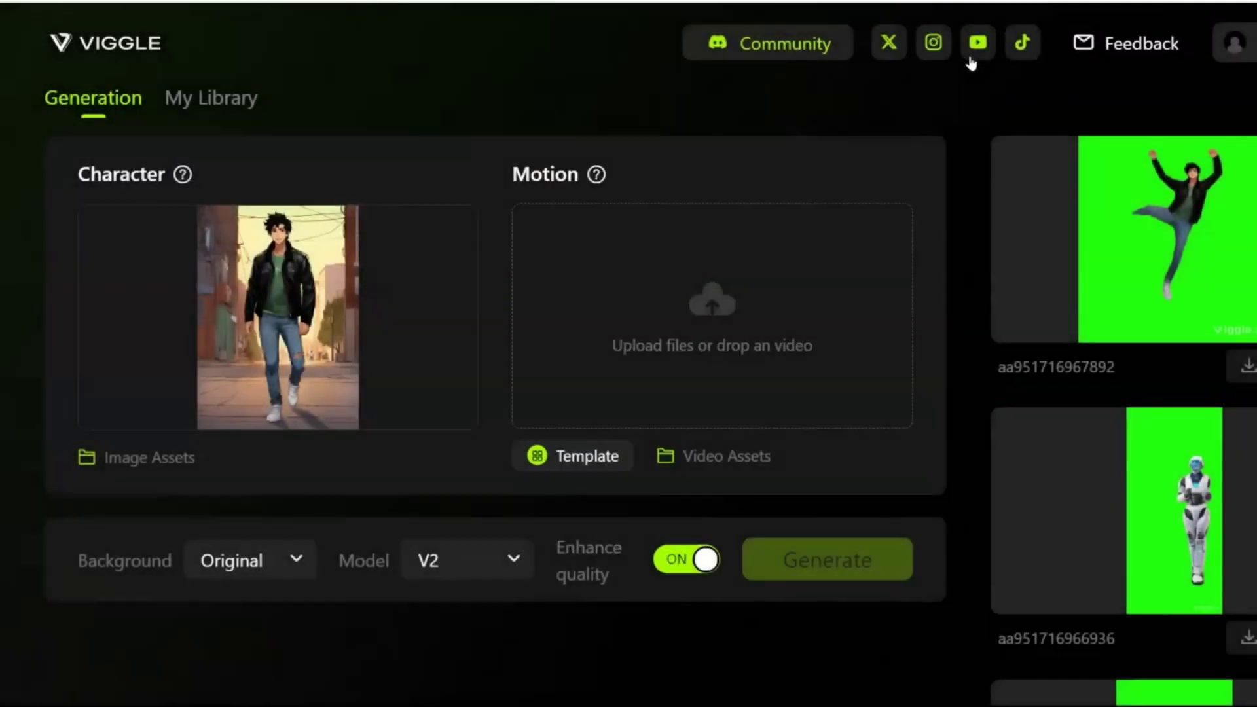
click(596, 175)
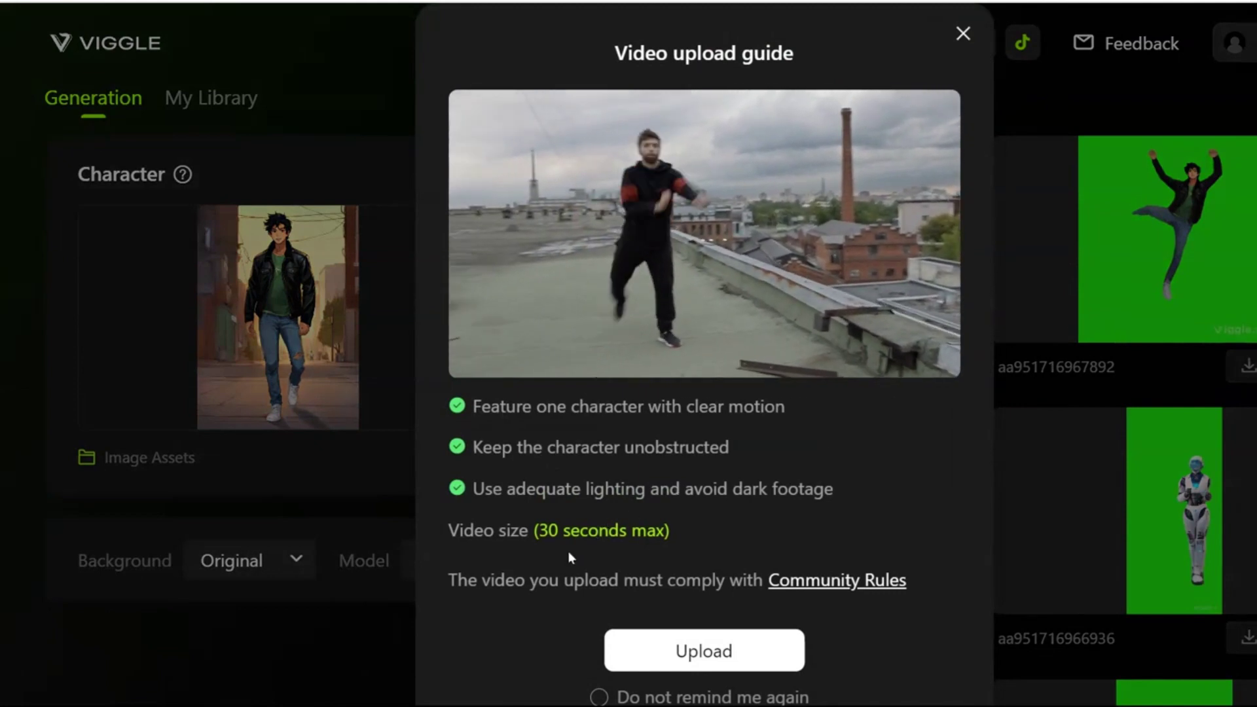
Set the motion to the 'Jump with legs together and wave hands' template found by searching 'skip'.
click(640, 650)
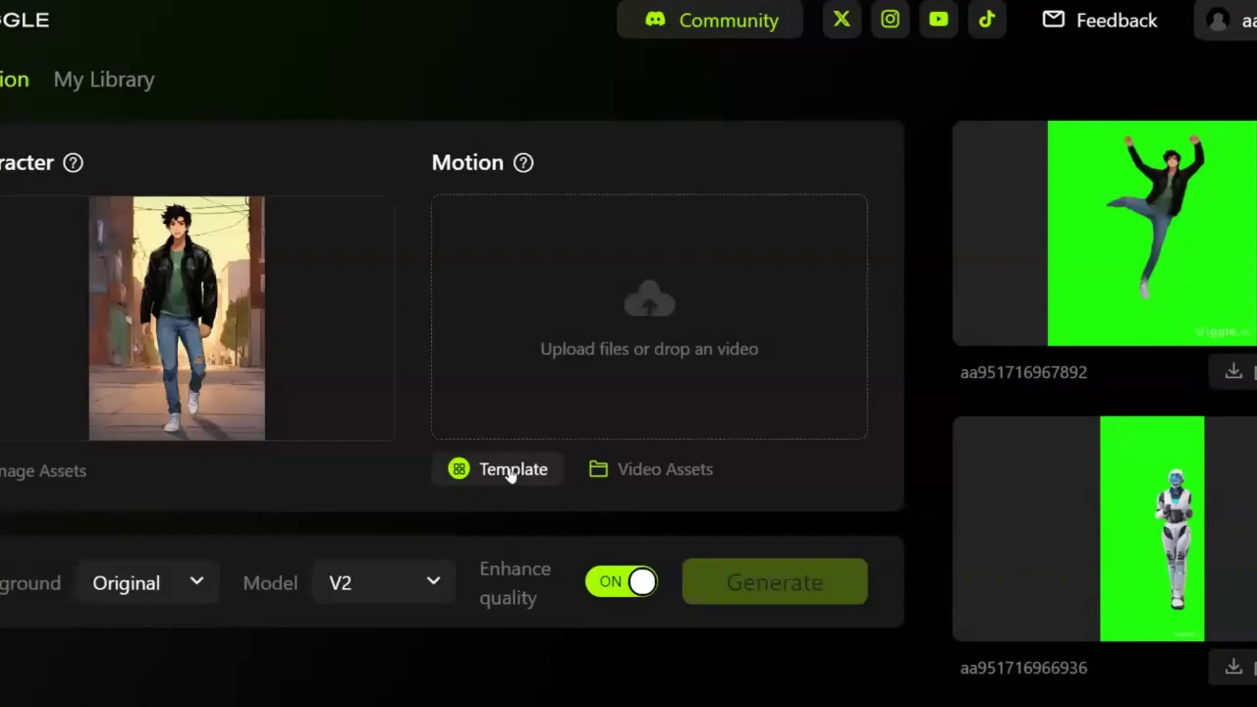
click(511, 472)
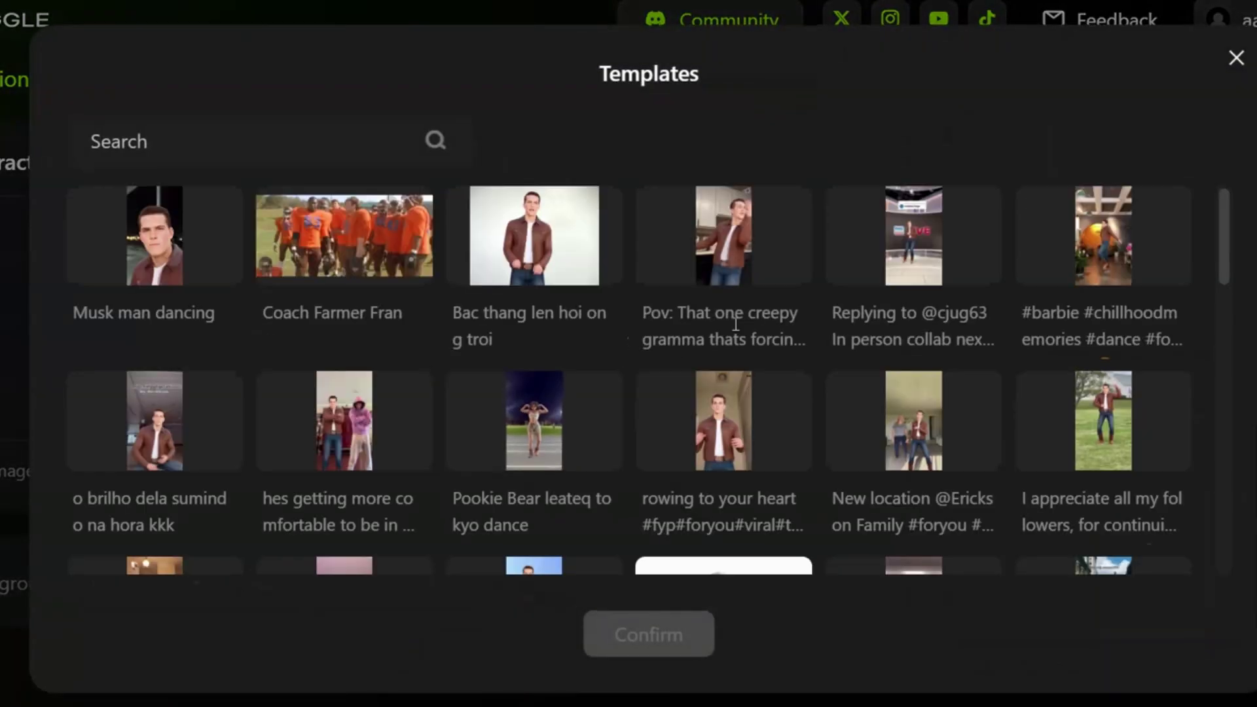
drag(1222, 249, 1203, 457)
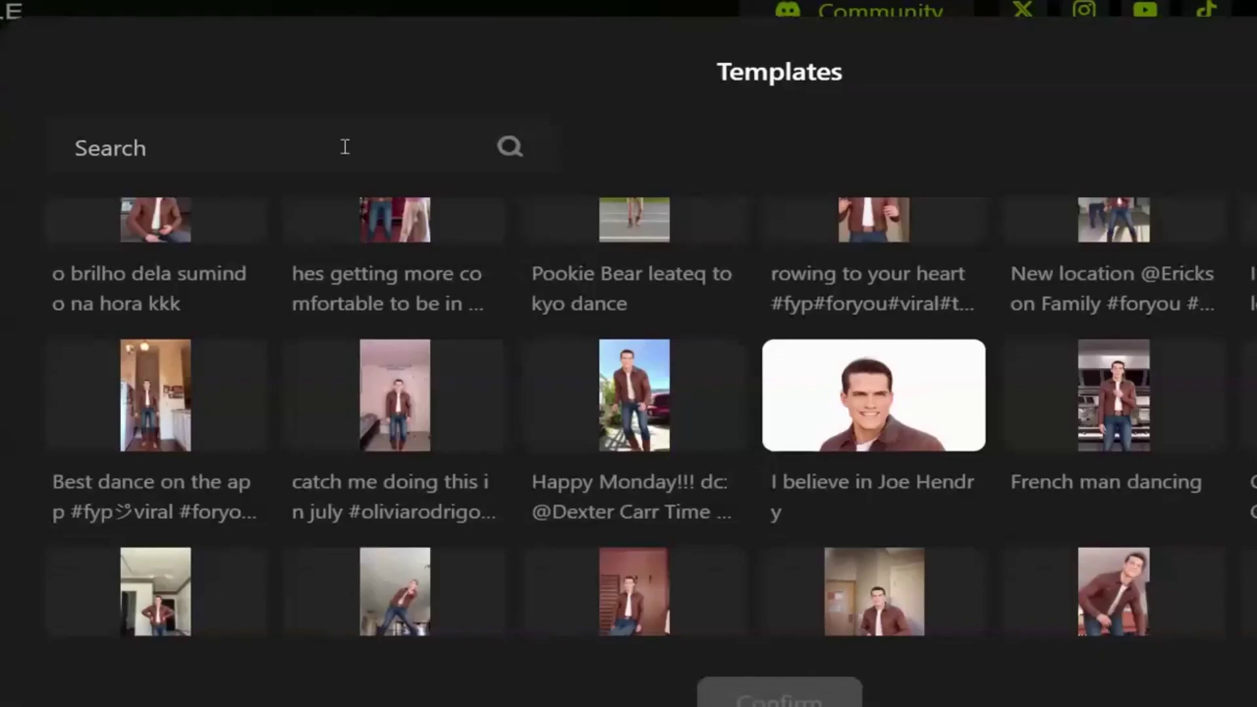
click(345, 147)
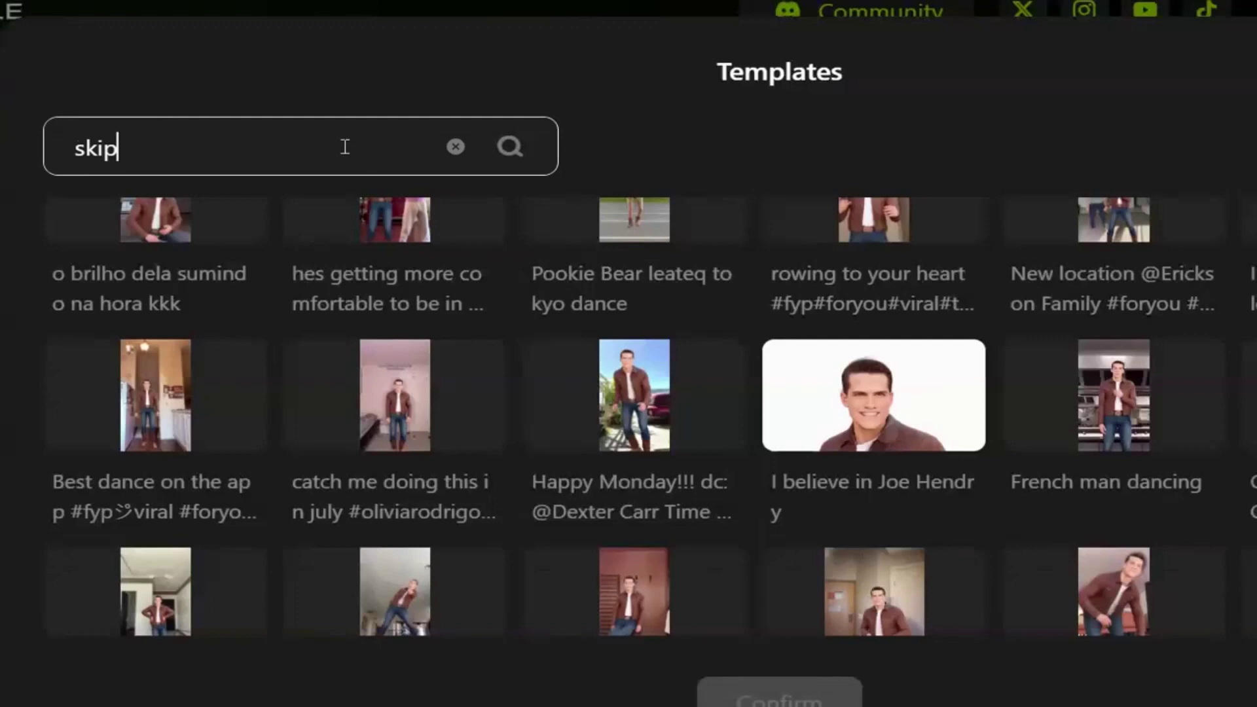
key(Return)
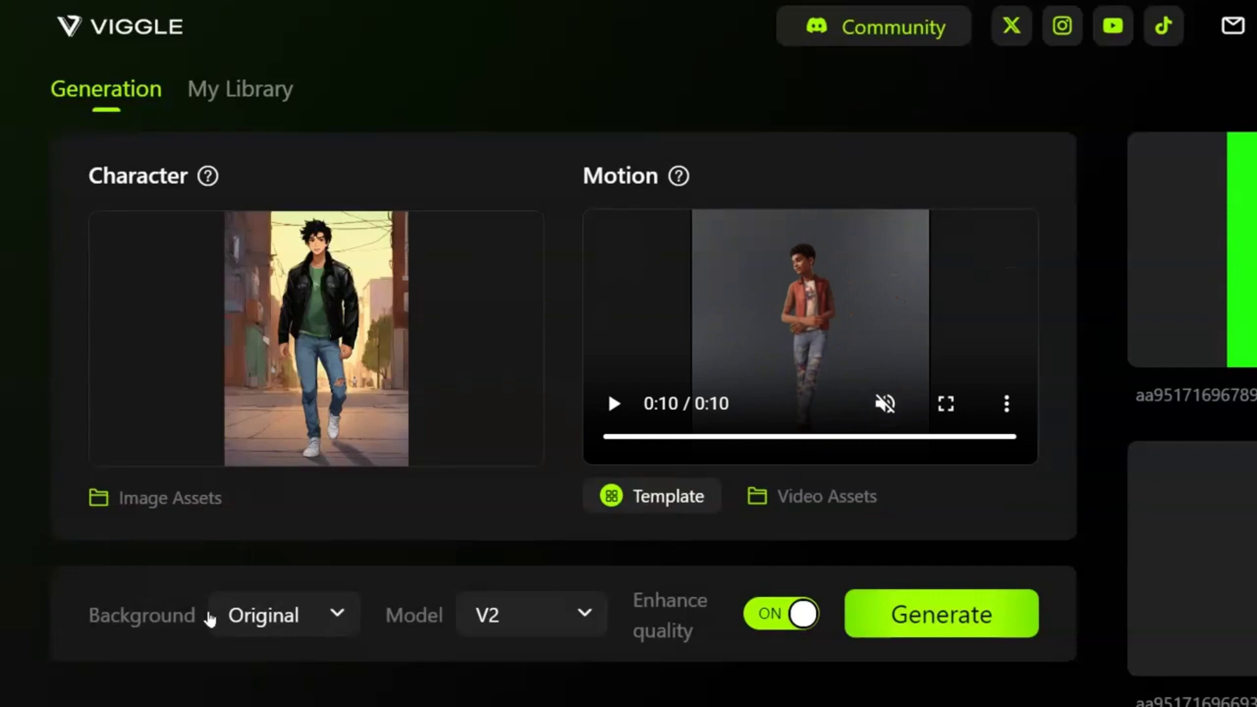
Set the Viggle background to Green and generate the dancing leather-jacket character clip.
click(335, 617)
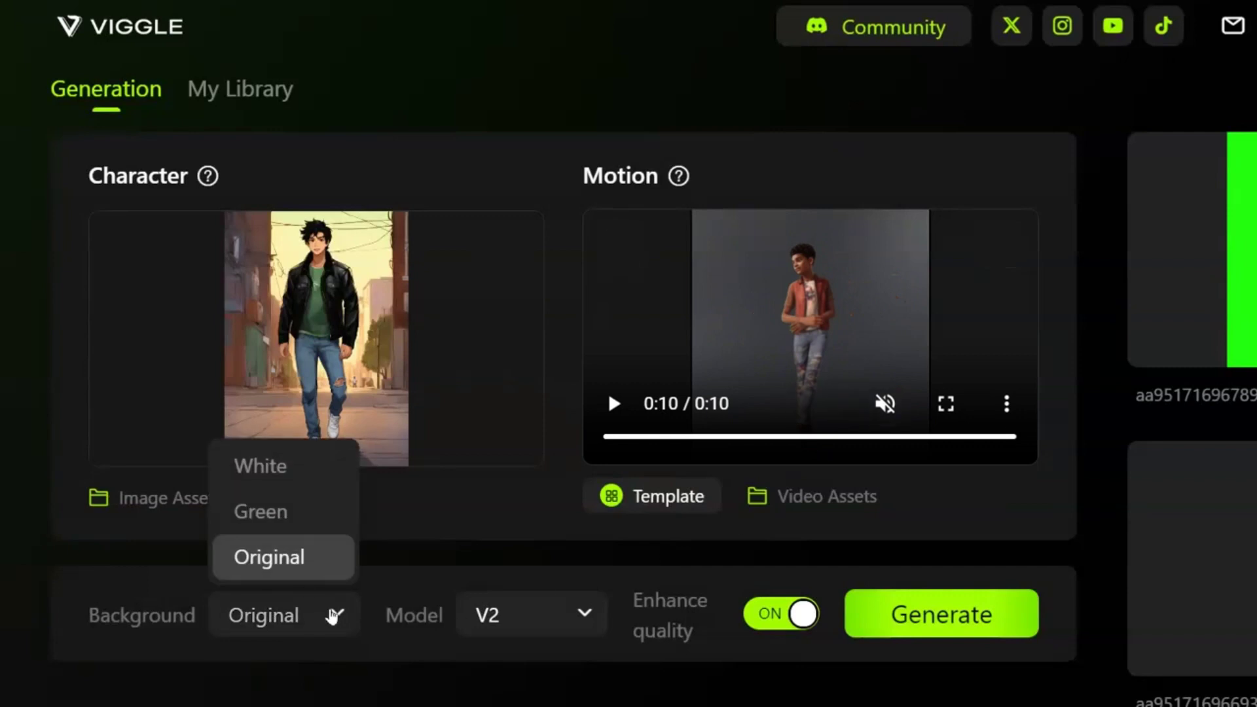
click(278, 520)
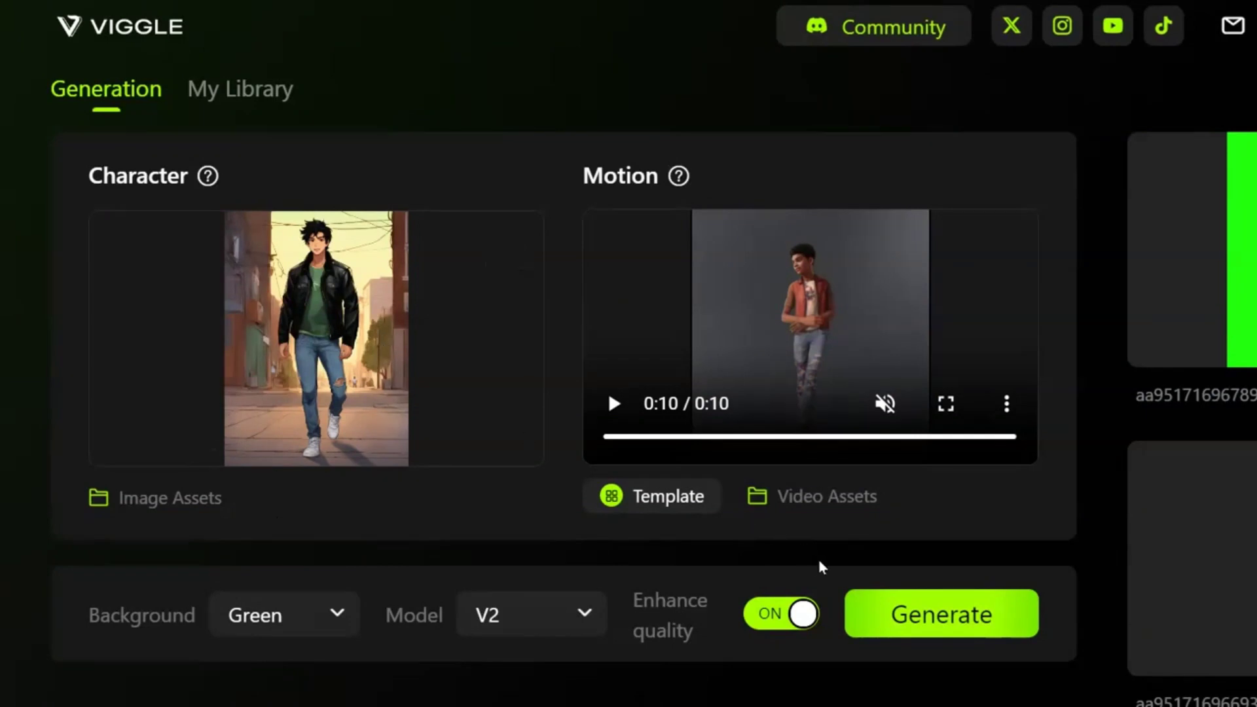
click(942, 627)
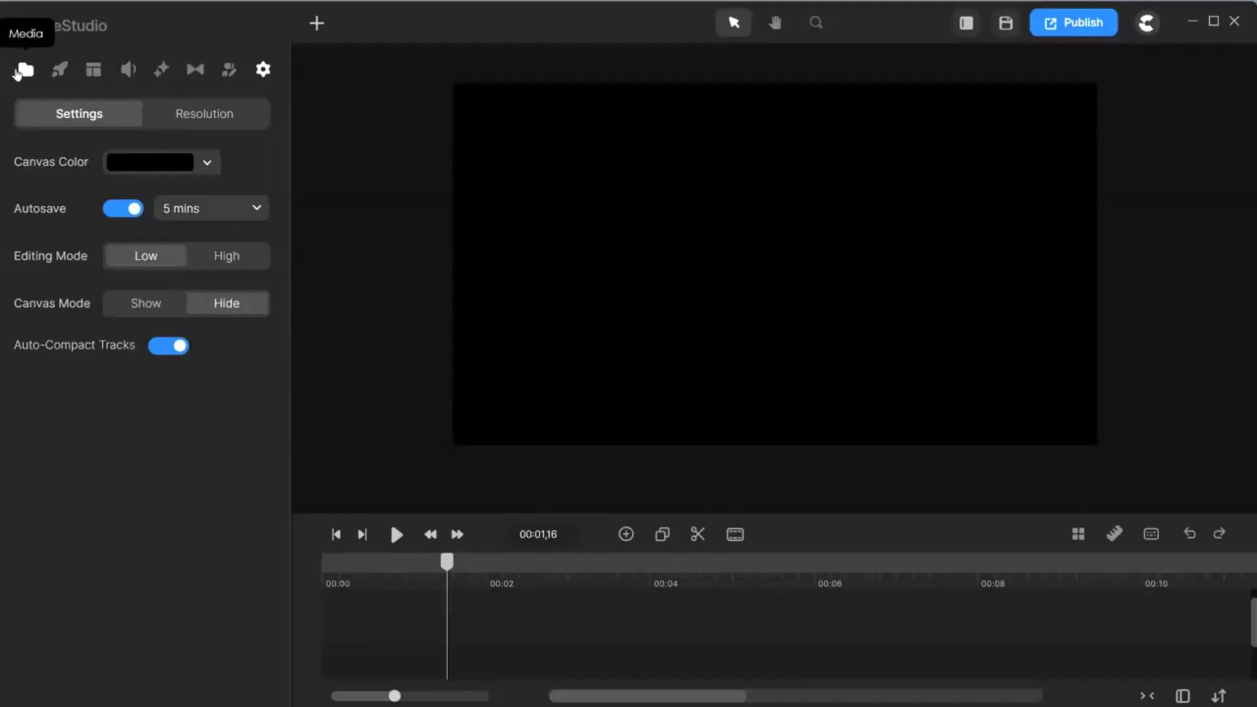
Add the standing leather-jacket green-screen clip from Media to the canvas and enlarge the timeline.
click(26, 68)
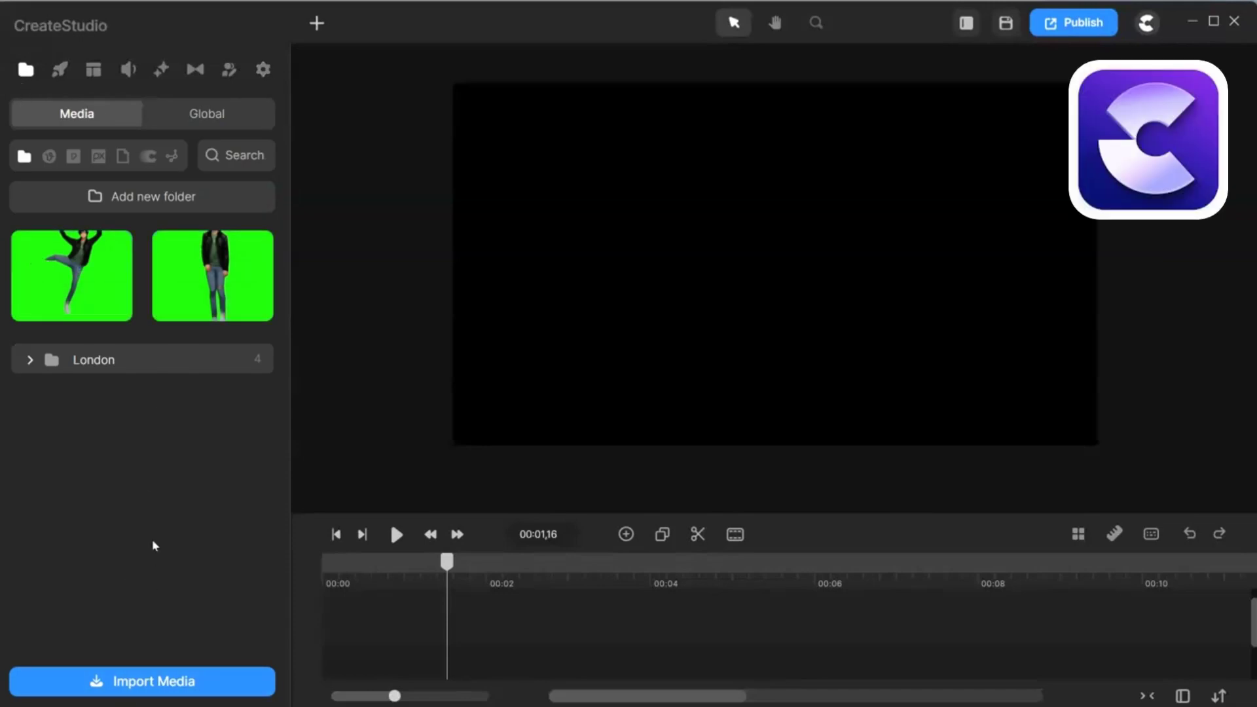
drag(224, 274, 971, 238)
click(1028, 207)
click(870, 231)
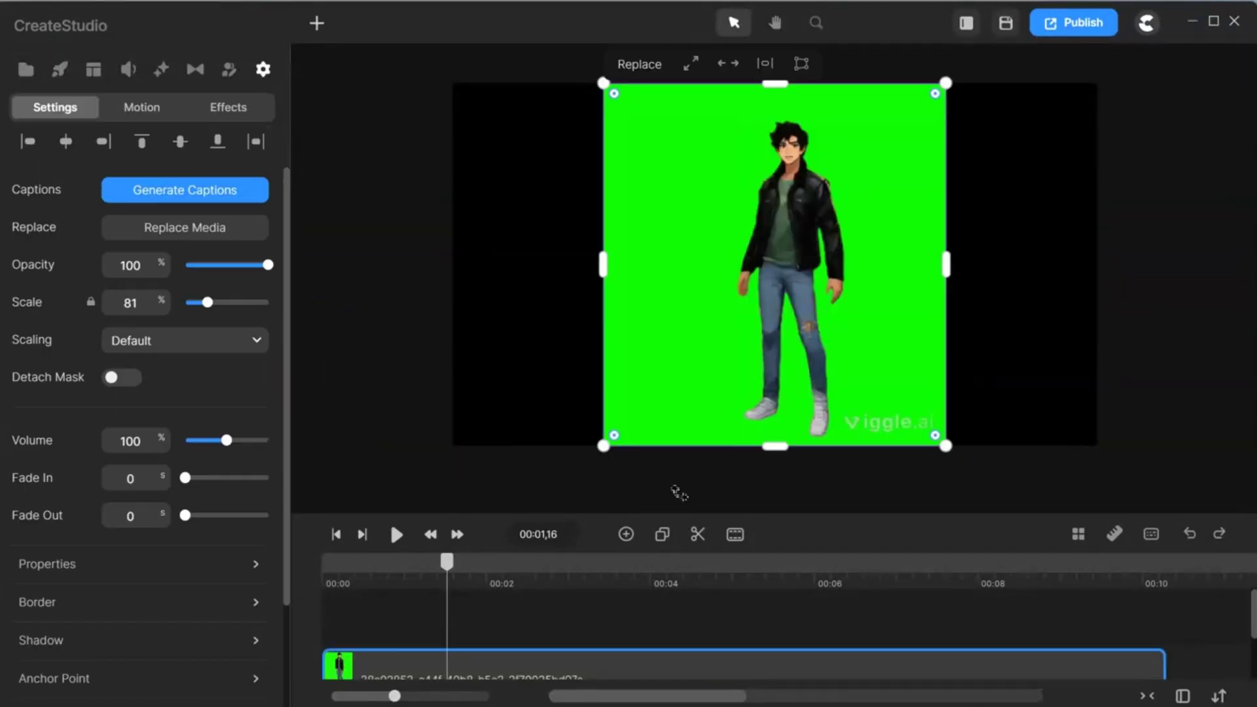
drag(541, 514, 553, 480)
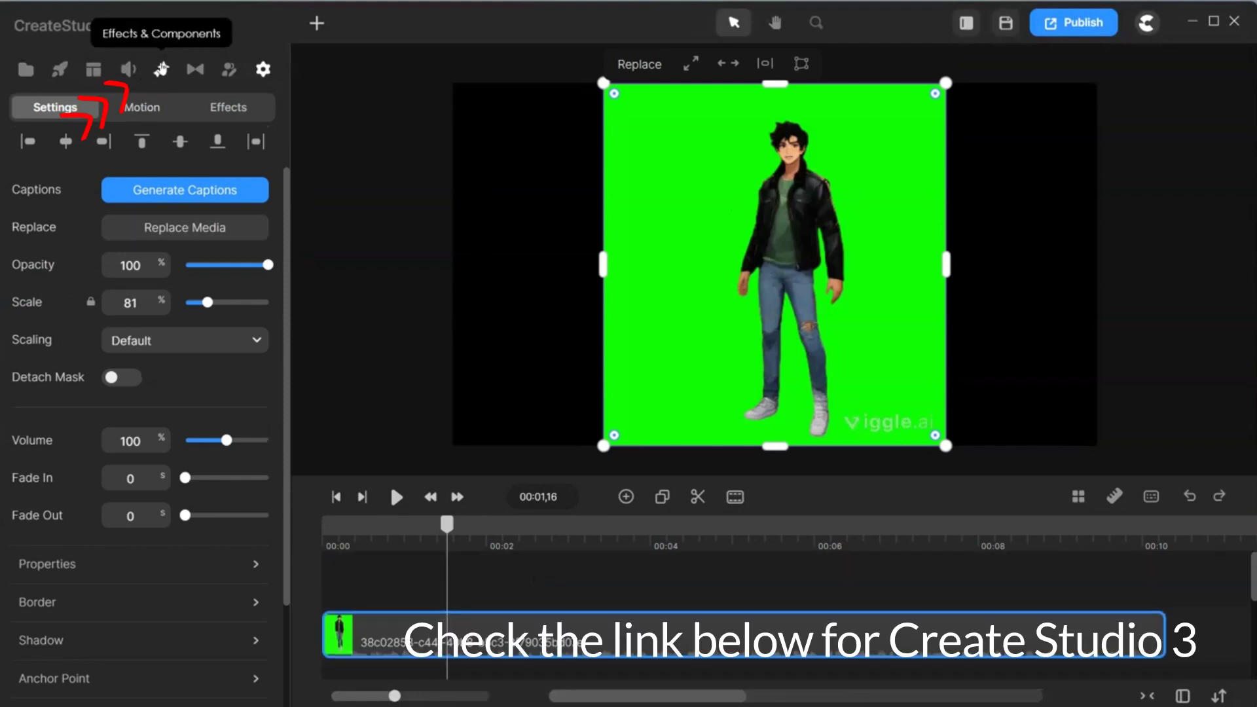
Apply a Green Screen effect keying out the sampled green 0ffe06 at 39% similarity.
click(161, 69)
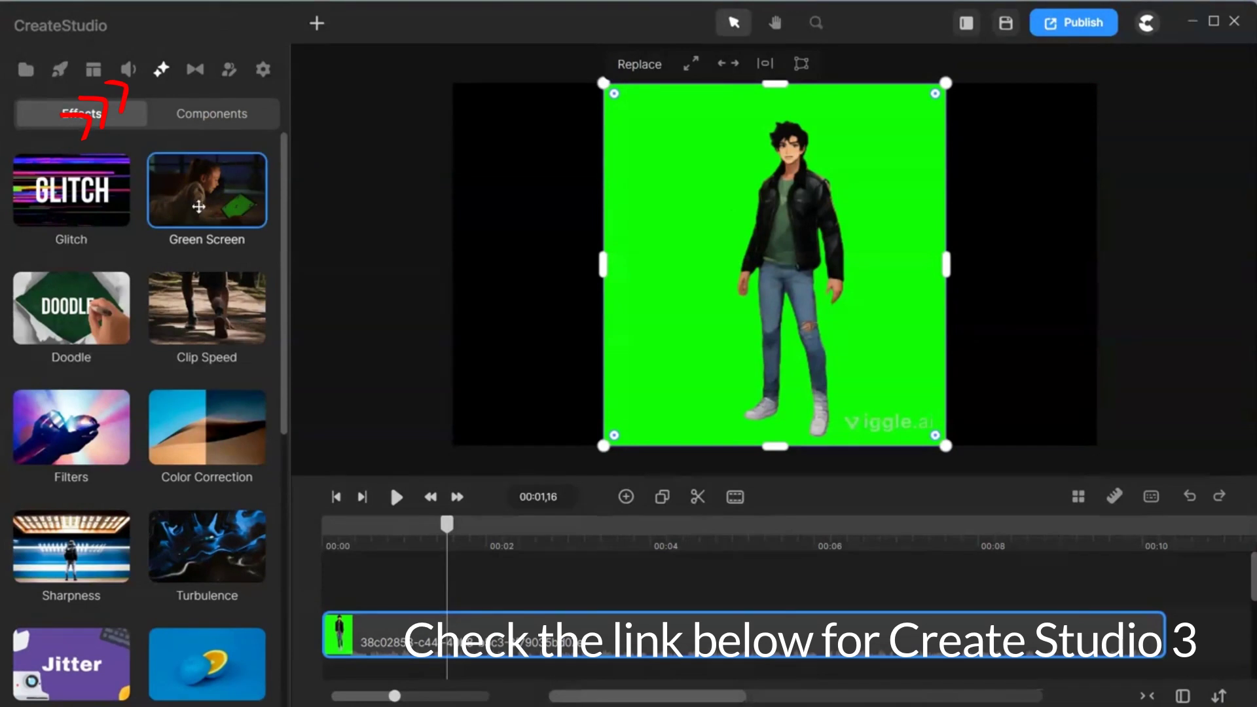
drag(199, 207, 402, 642)
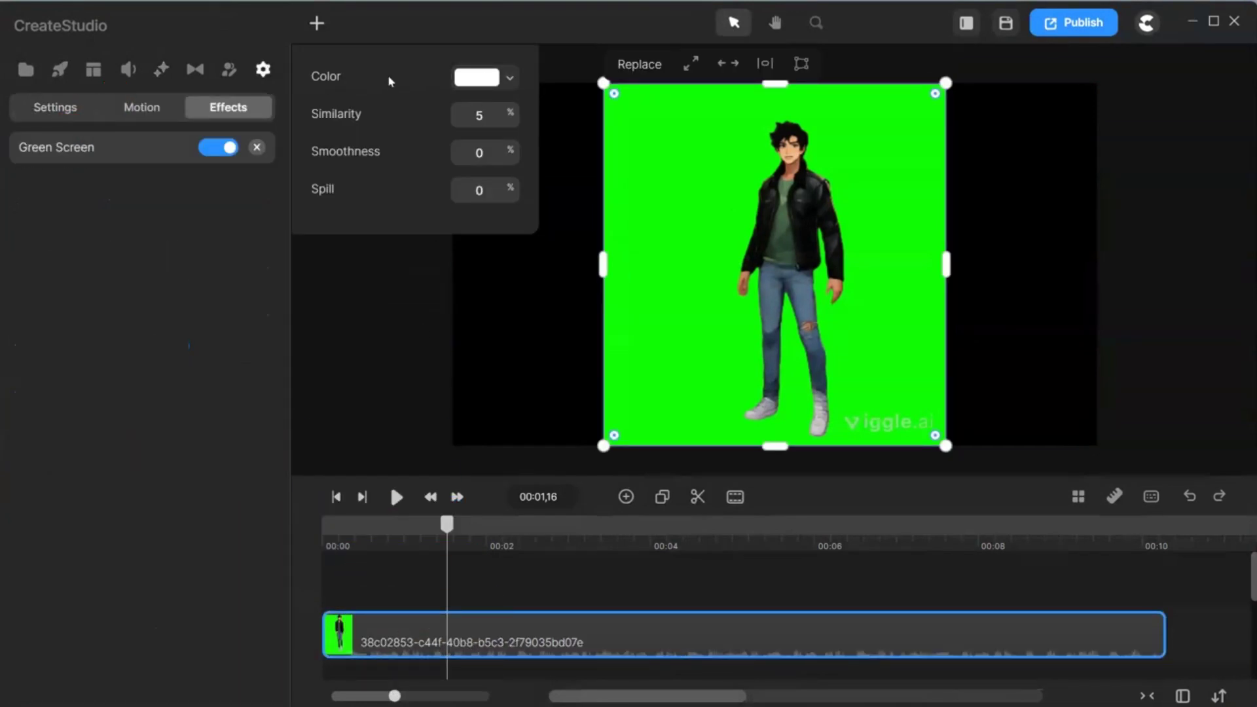
click(511, 80)
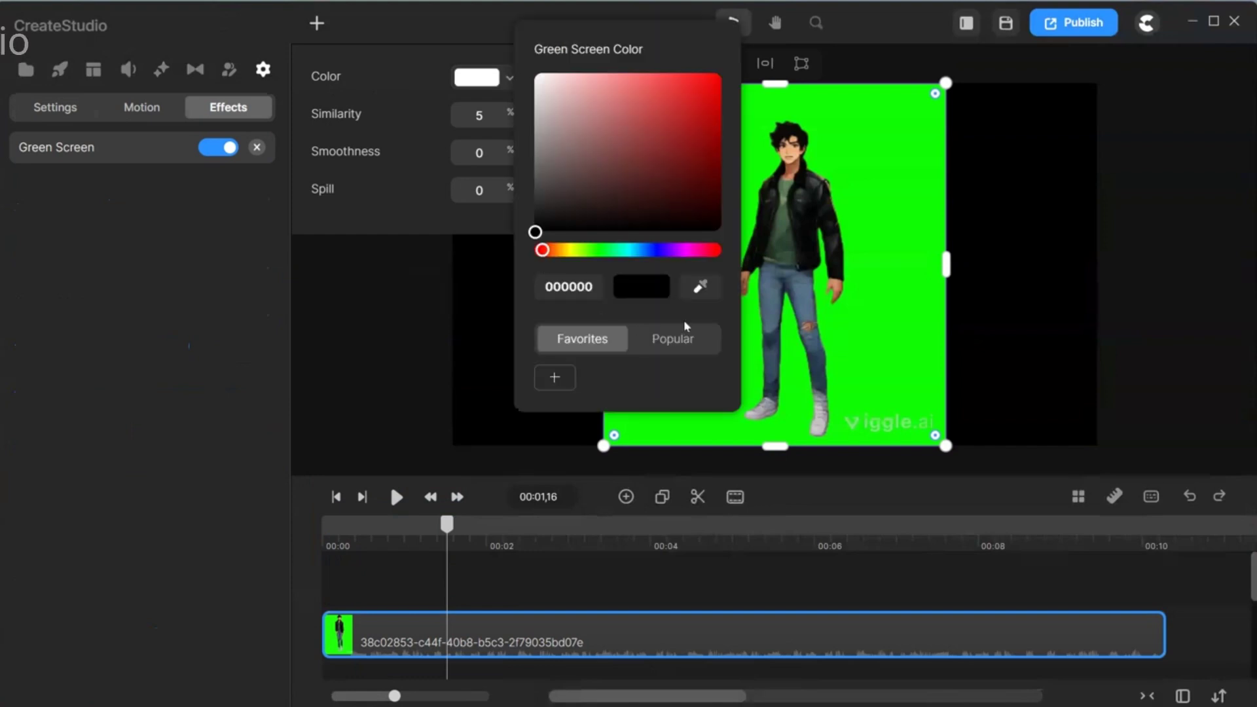
click(701, 286)
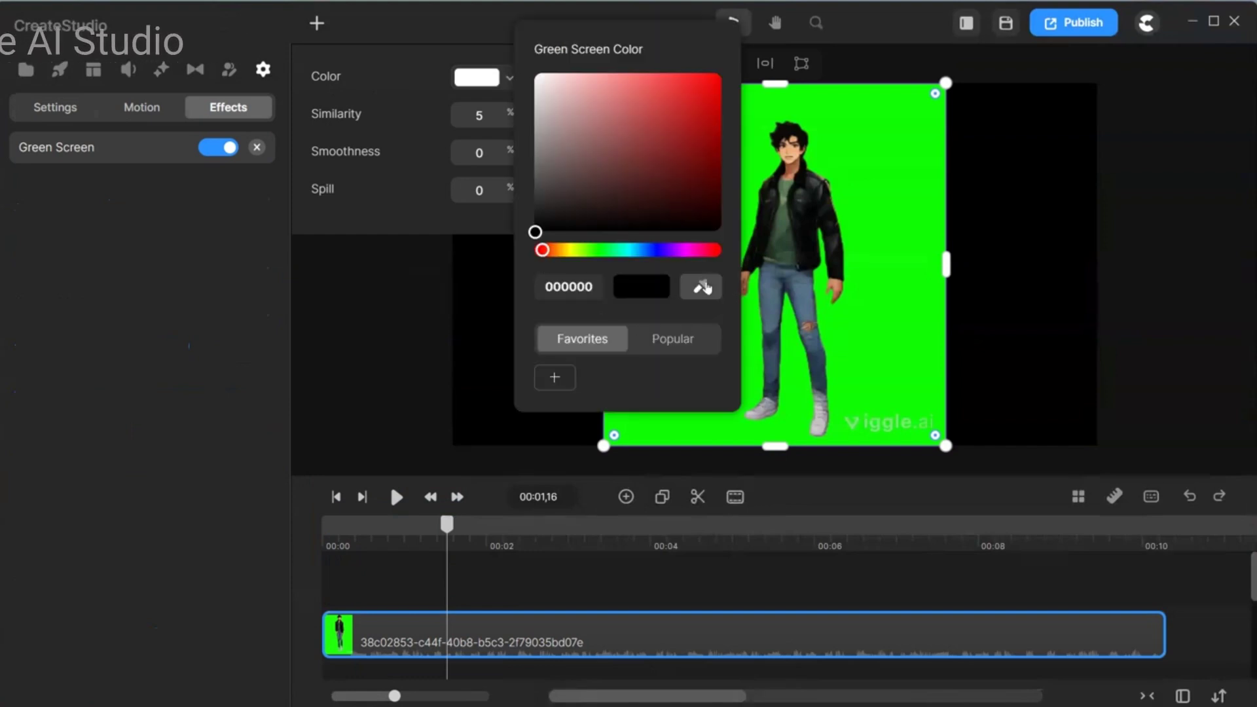
click(872, 178)
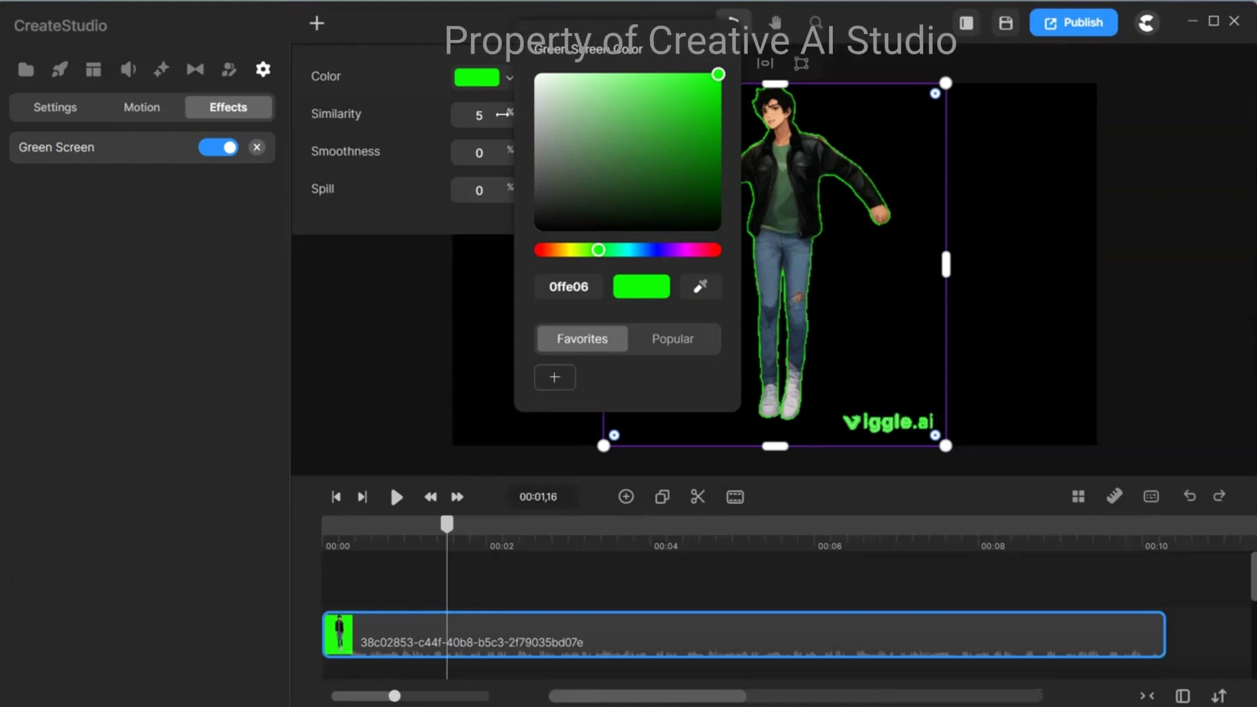
drag(503, 114, 542, 128)
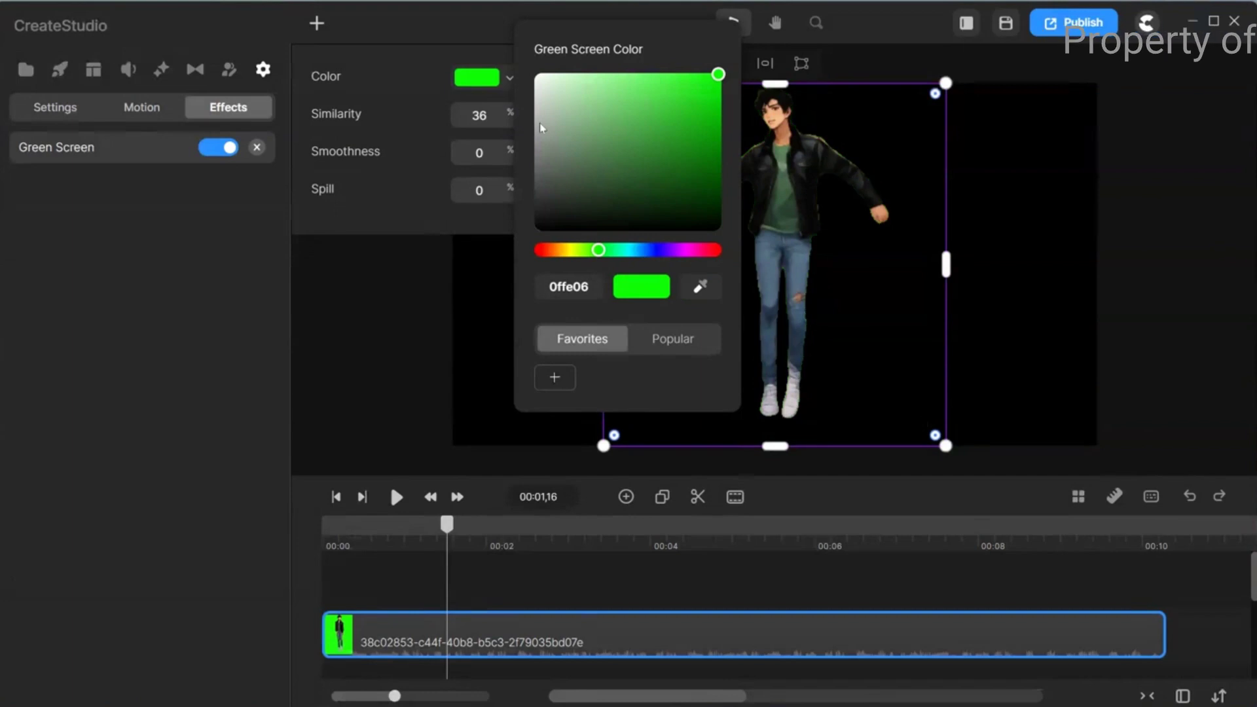
click(510, 122)
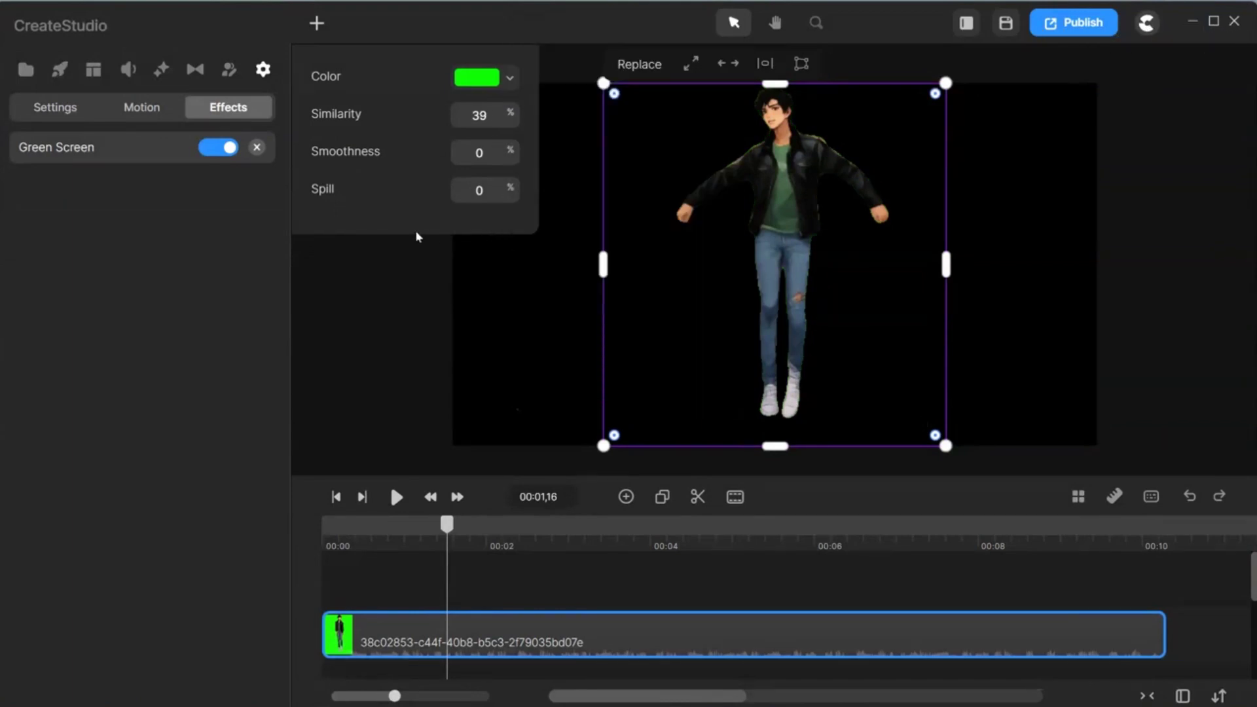
Add the 3D 'Bus Stop Night' background, found by searching 'bus stop', onto a track behind the character.
click(452, 275)
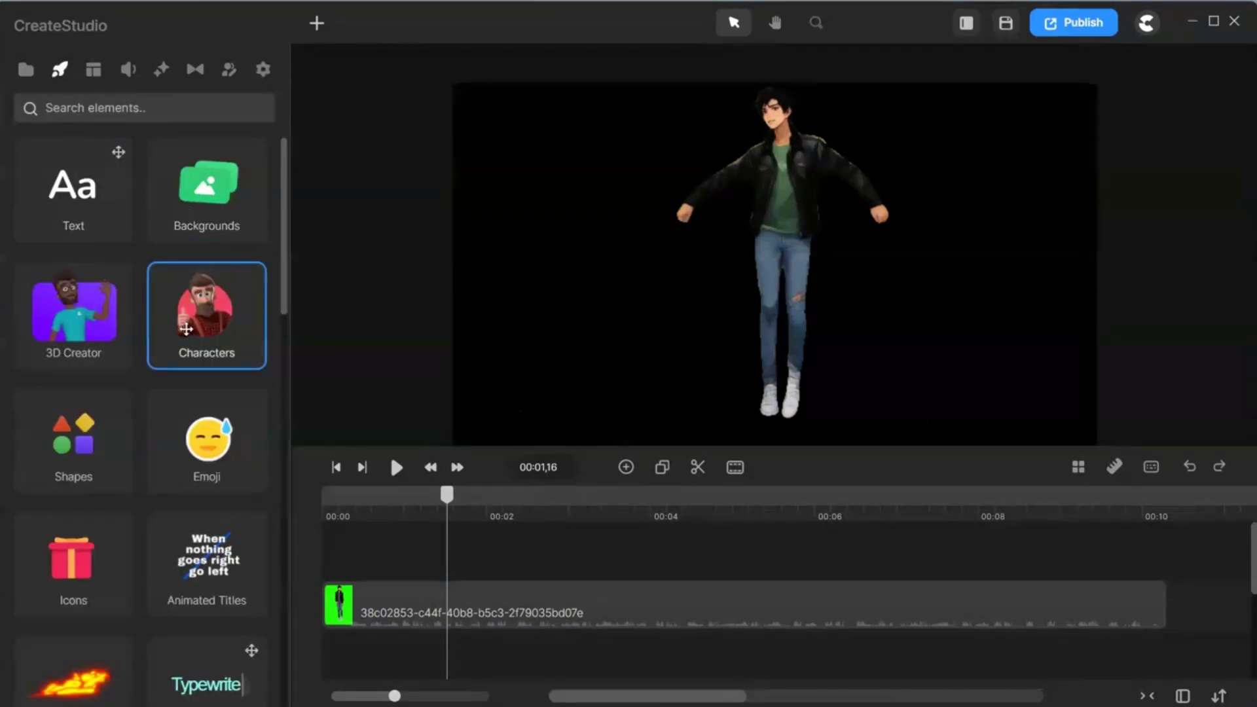
click(205, 197)
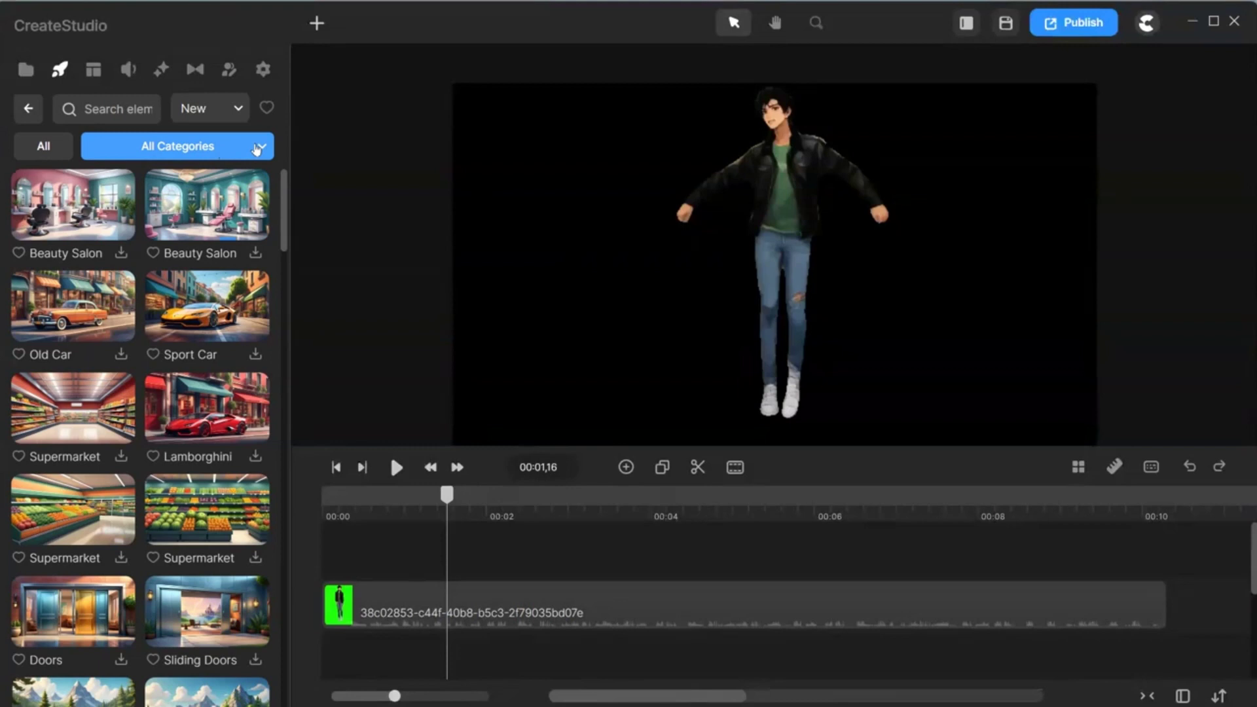
click(256, 150)
click(73, 203)
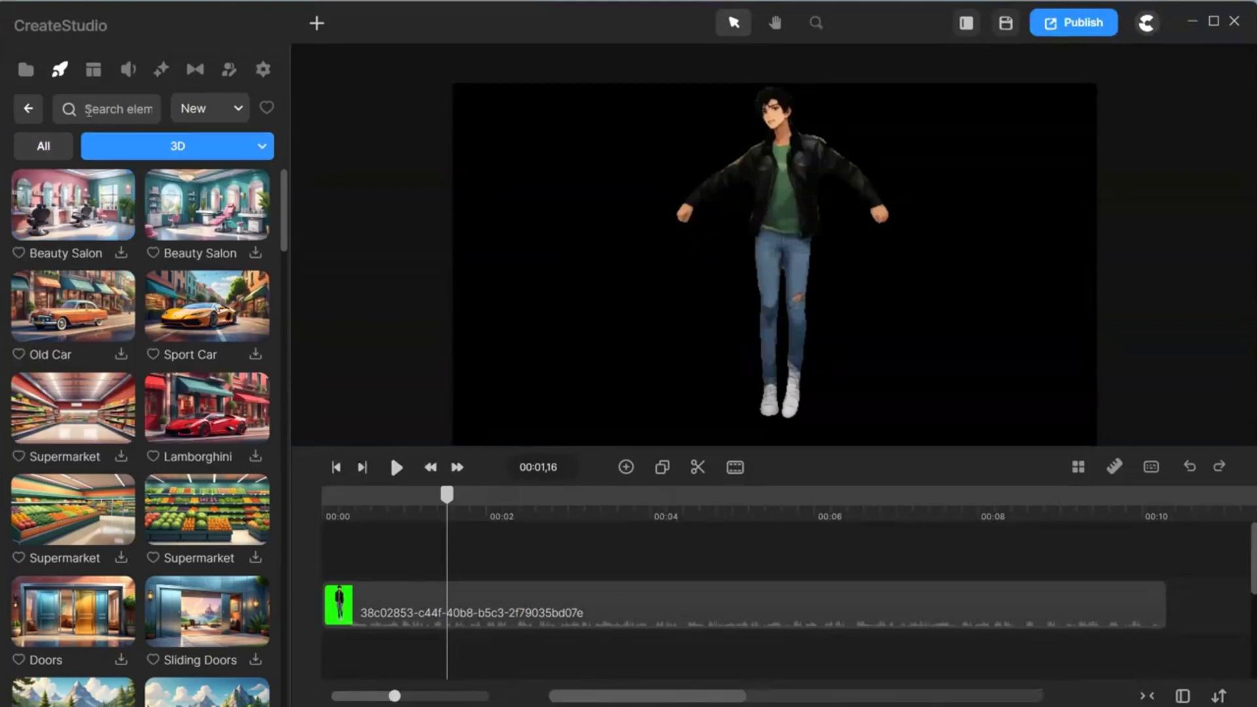
click(89, 110)
text(bus stop)
key(Return)
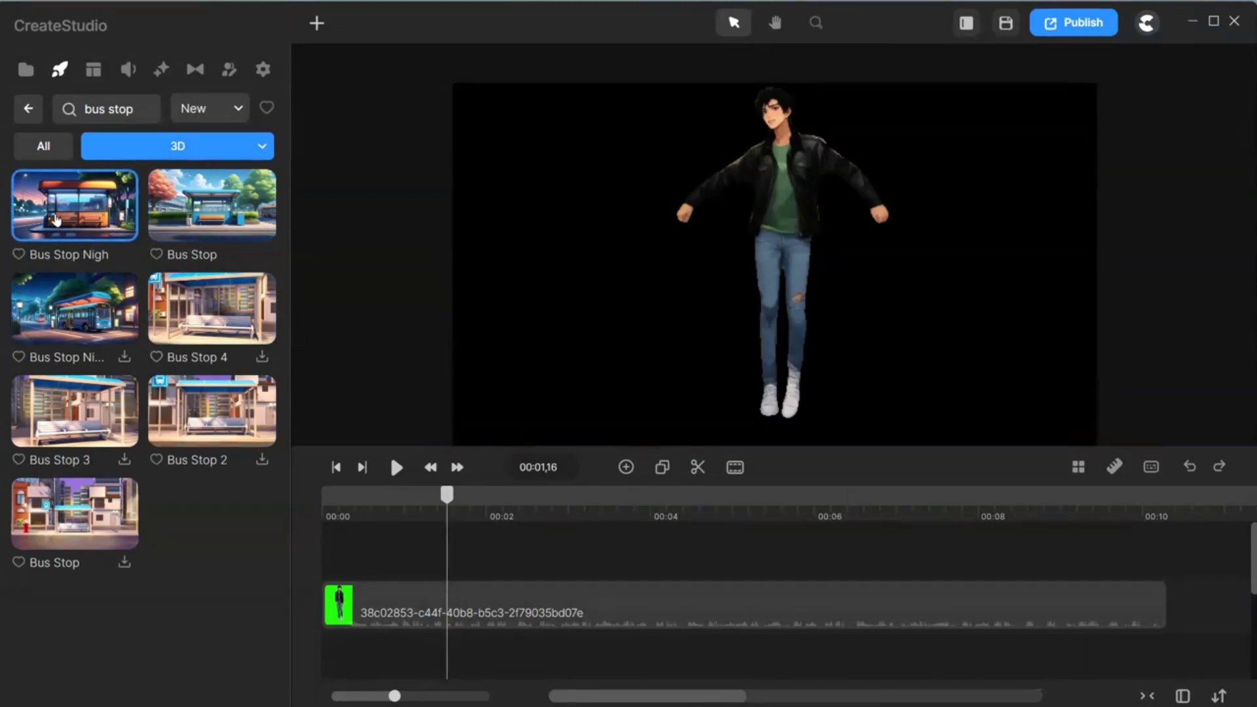
drag(56, 220, 370, 654)
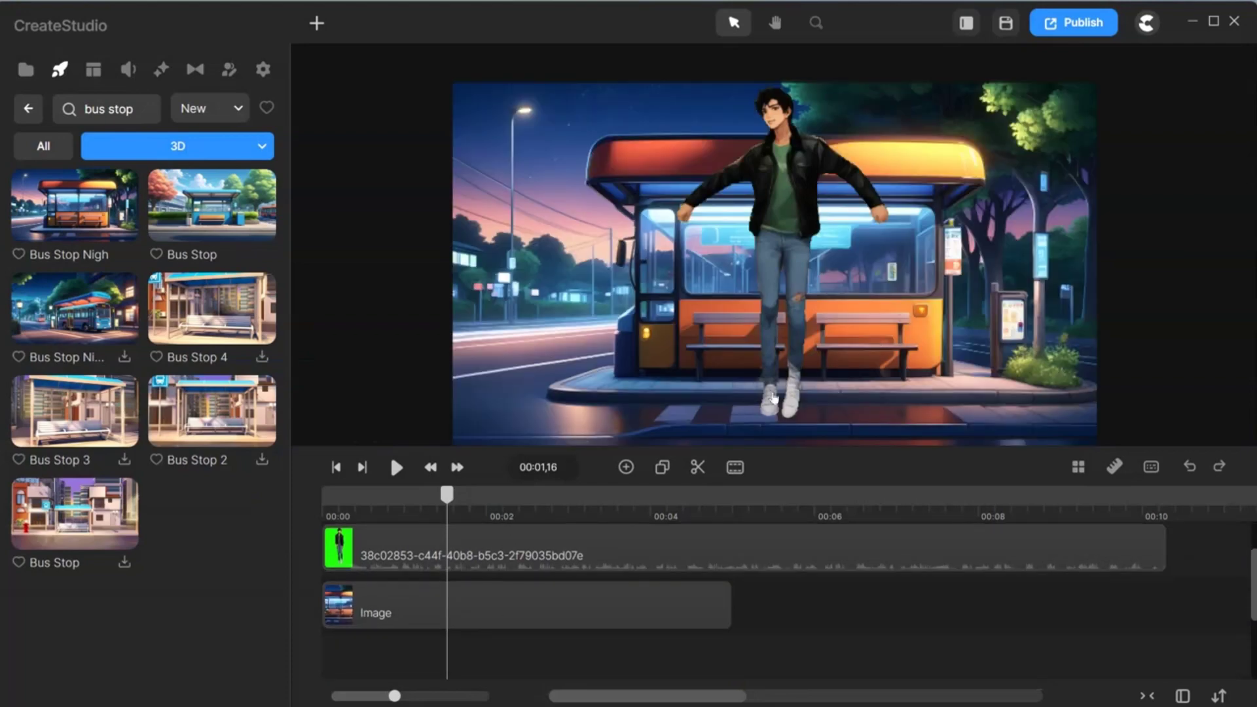
Swap the backdrop for the London street background, then play it to preview the animation.
triple_click(131, 108)
text(ldndon)
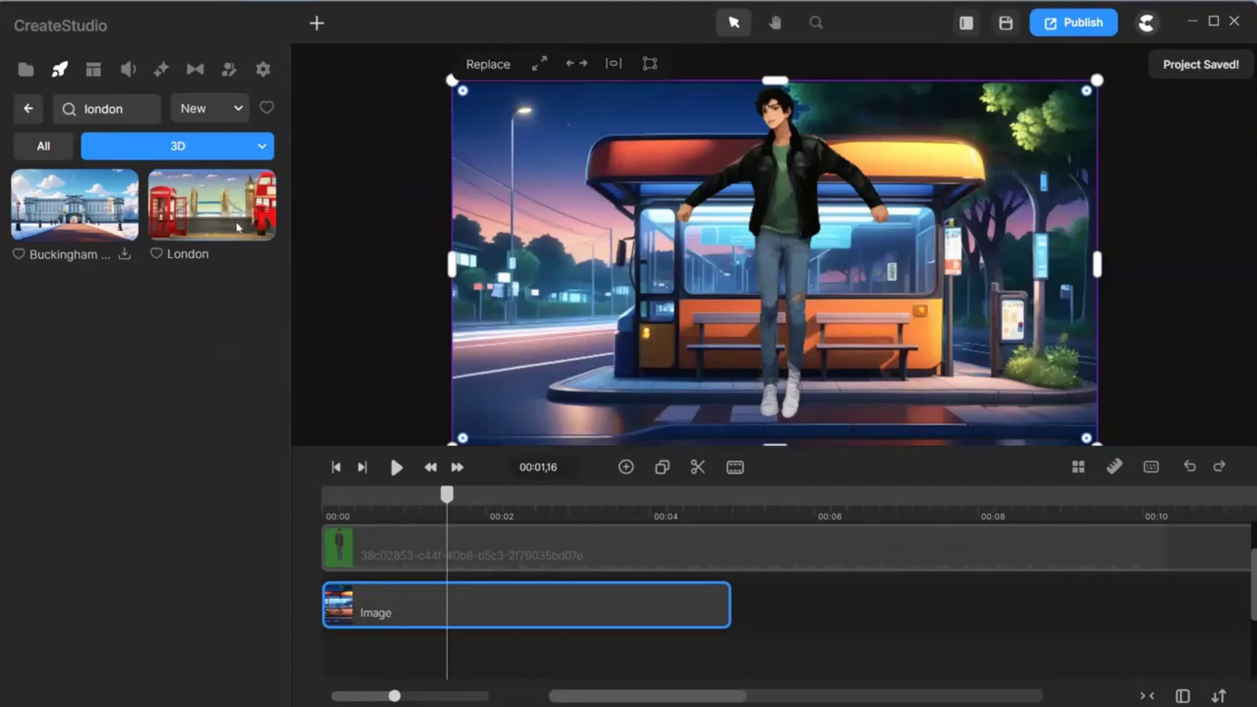
click(262, 68)
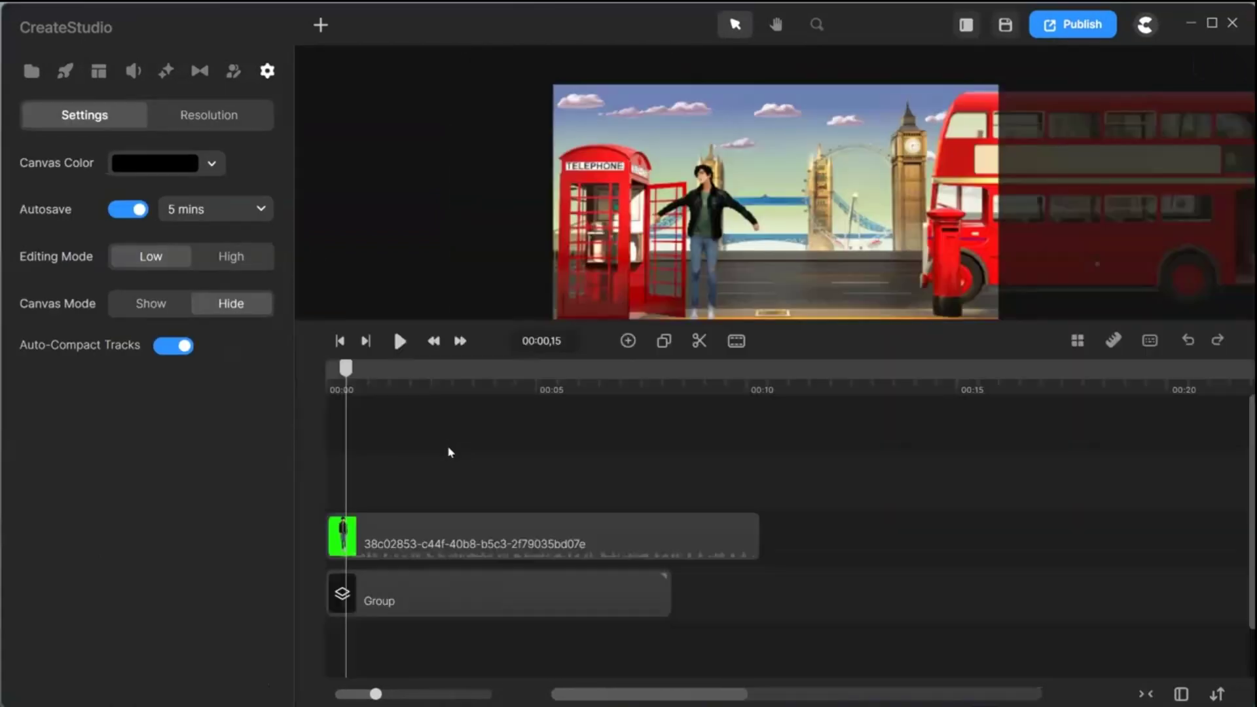
scroll(449, 452, down, 2)
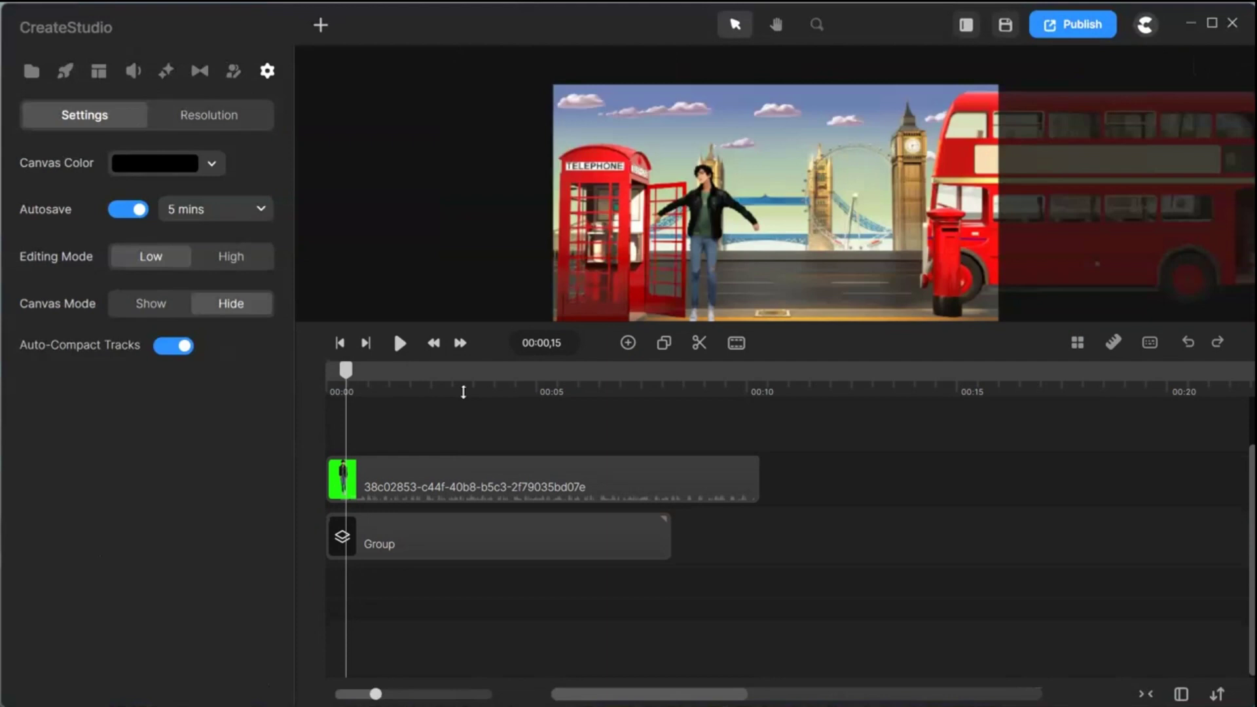
drag(459, 321, 459, 364)
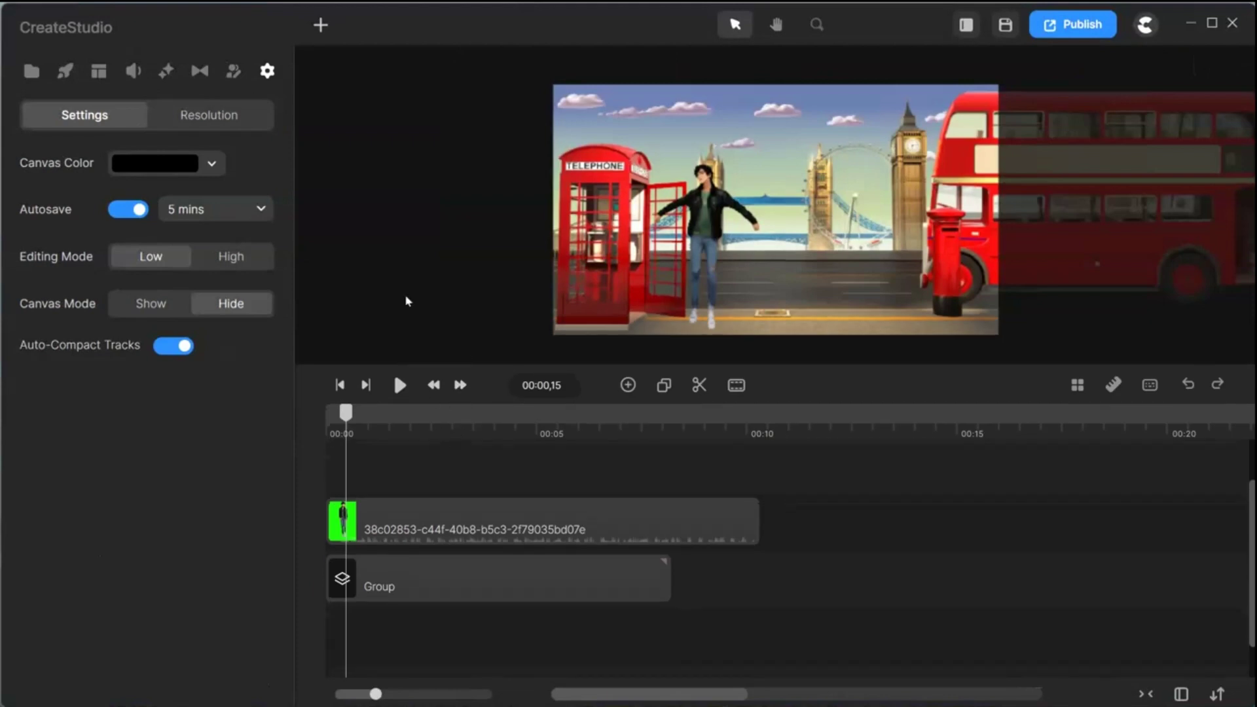
click(398, 386)
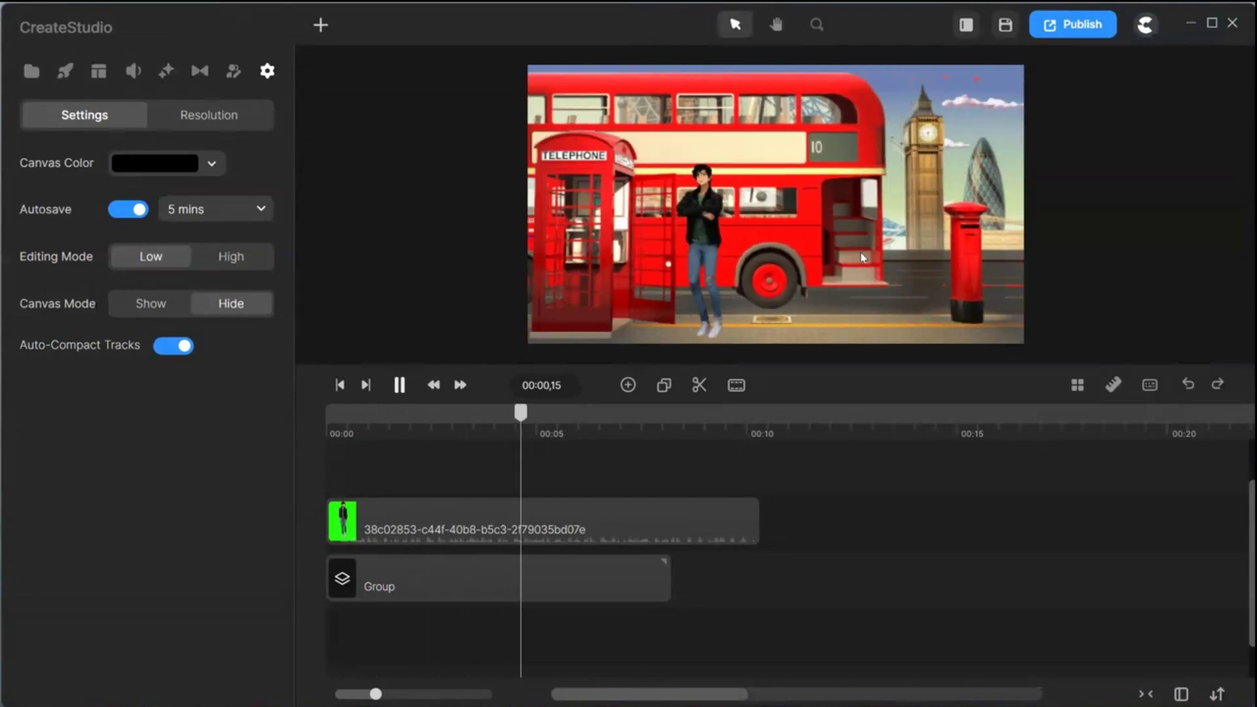
click(570, 579)
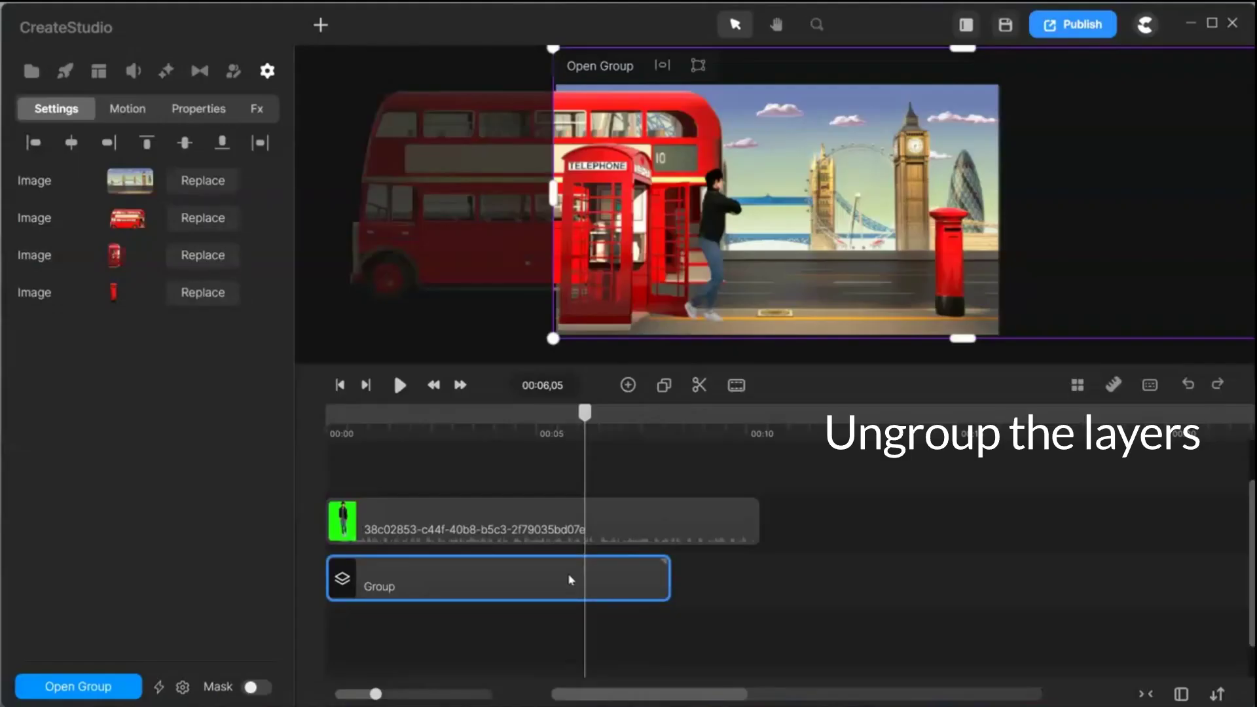
Ungroup the London scene into separate image layers and expand the timeline to show all tracks.
right_click(569, 580)
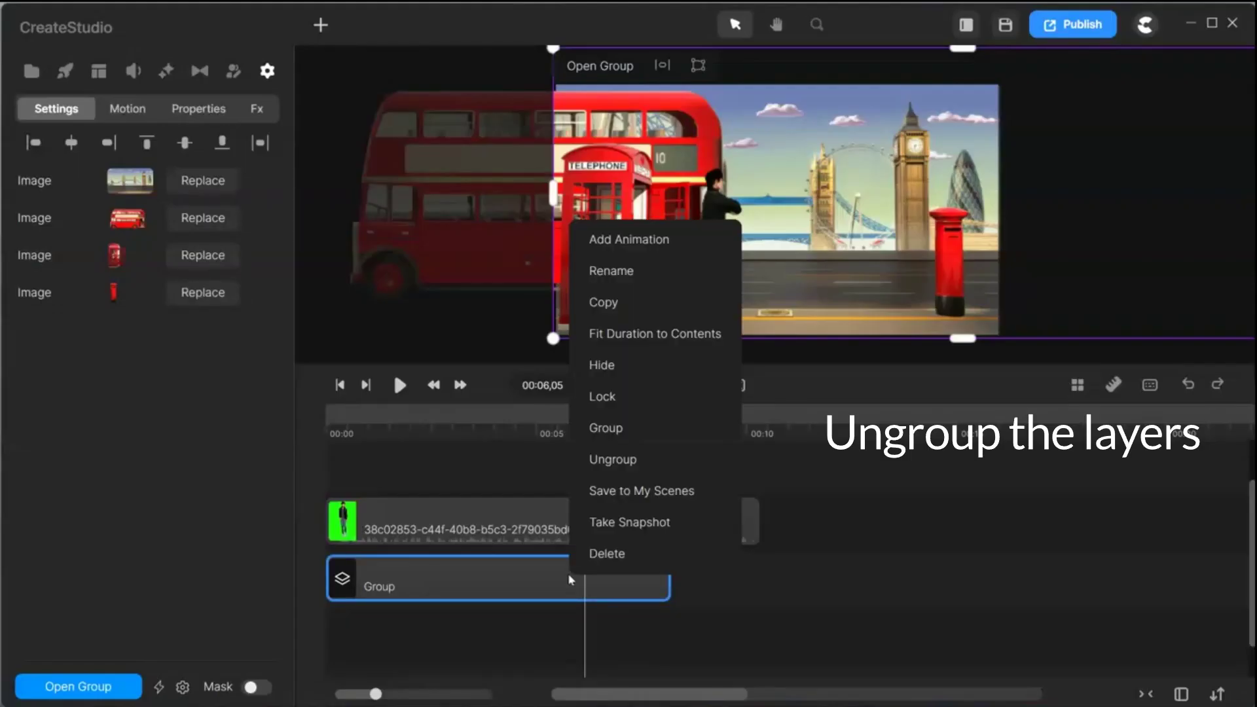
click(615, 459)
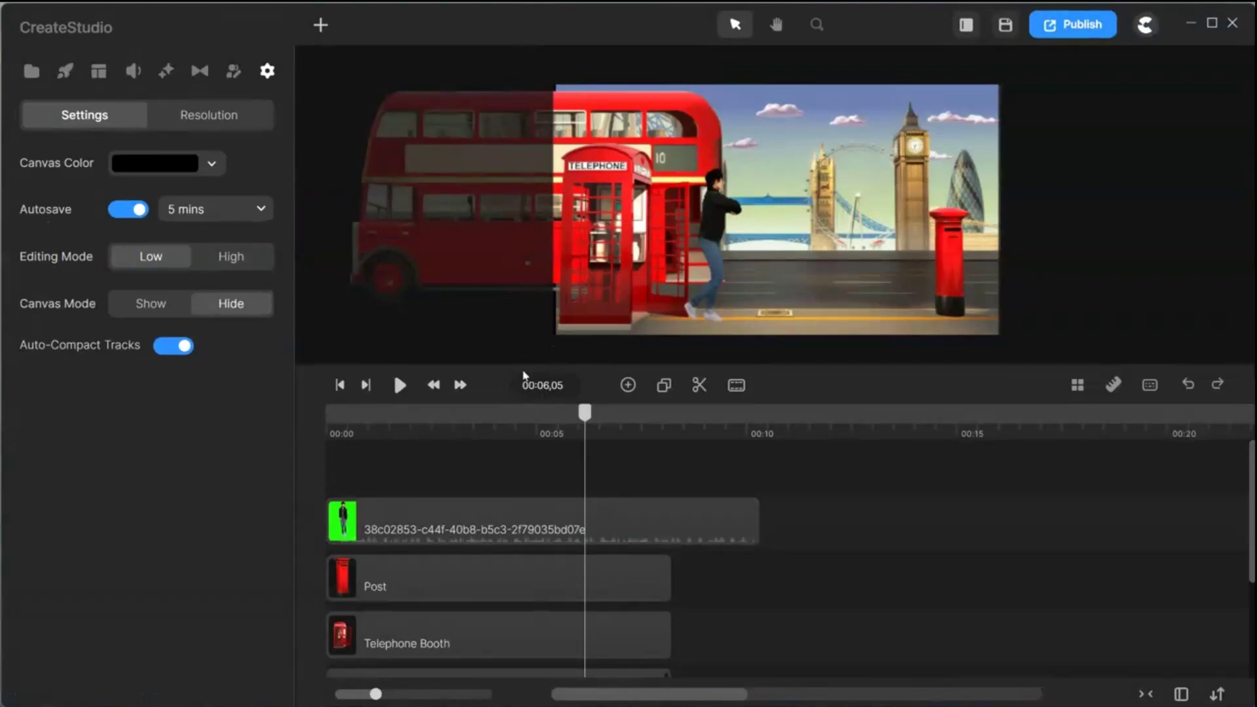
drag(521, 367, 516, 216)
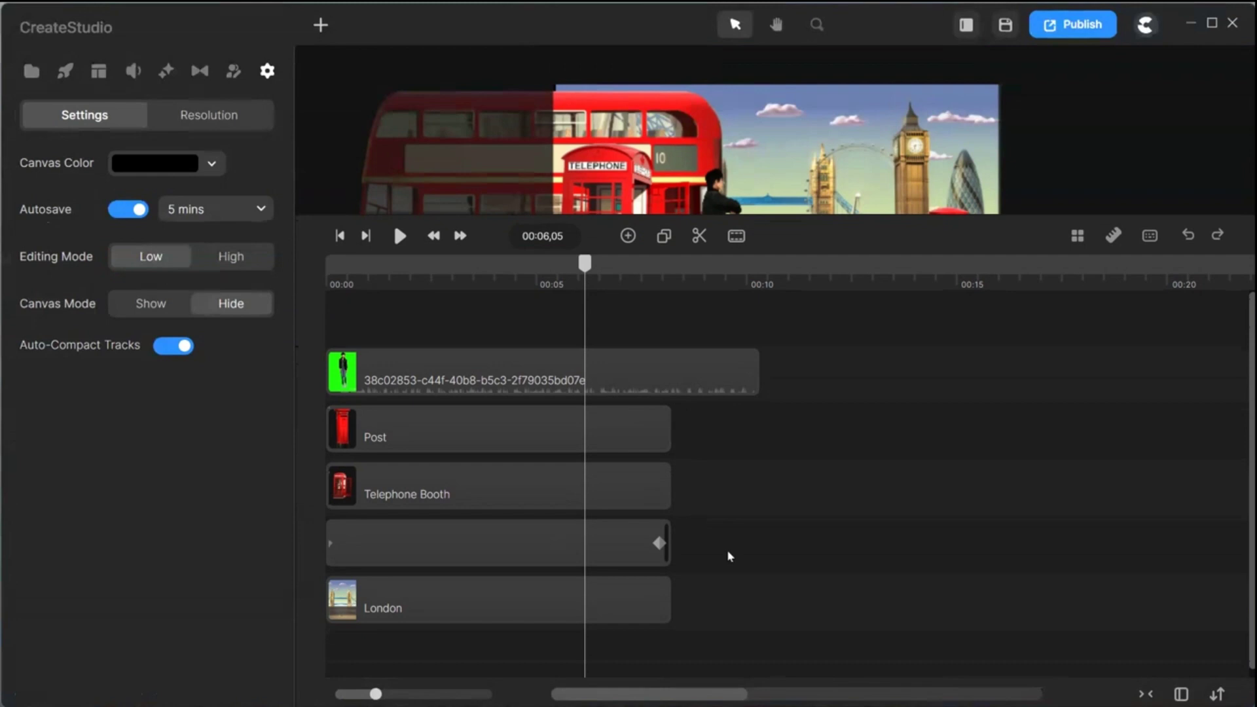
Move the character layer below the Telephone Booth track and scrub back to about four seconds.
drag(681, 546, 552, 615)
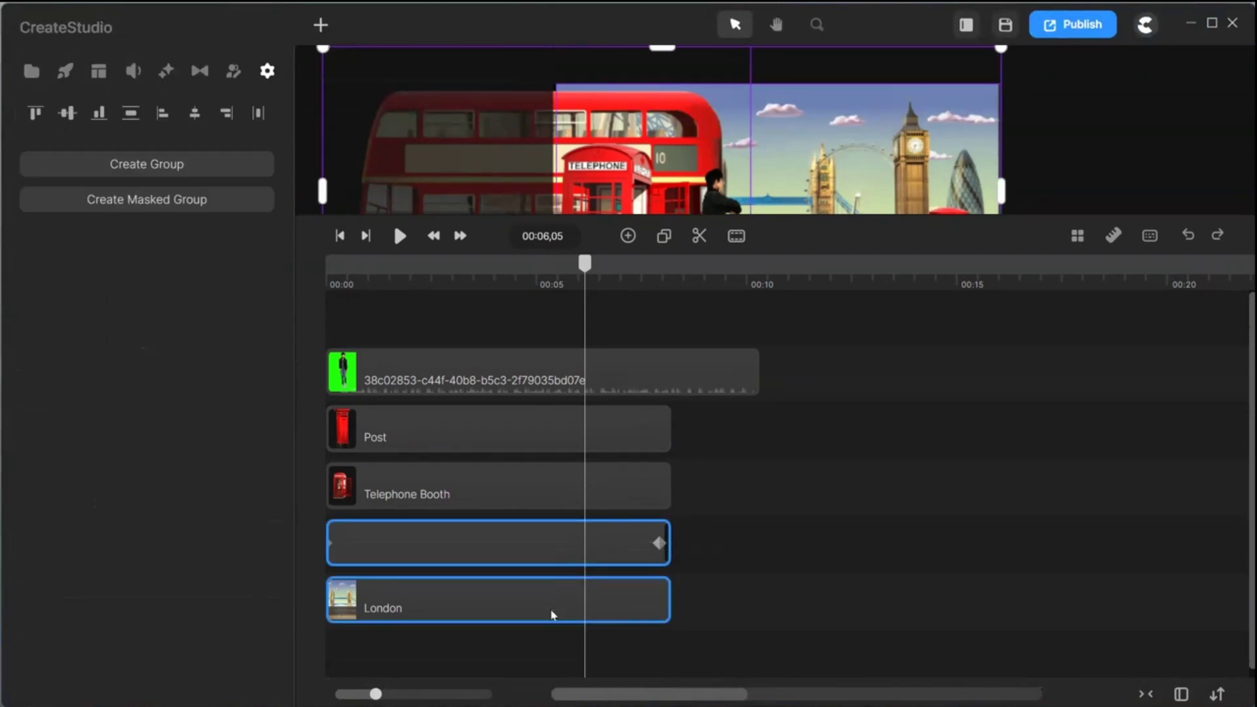
click(480, 579)
click(488, 558)
click(739, 540)
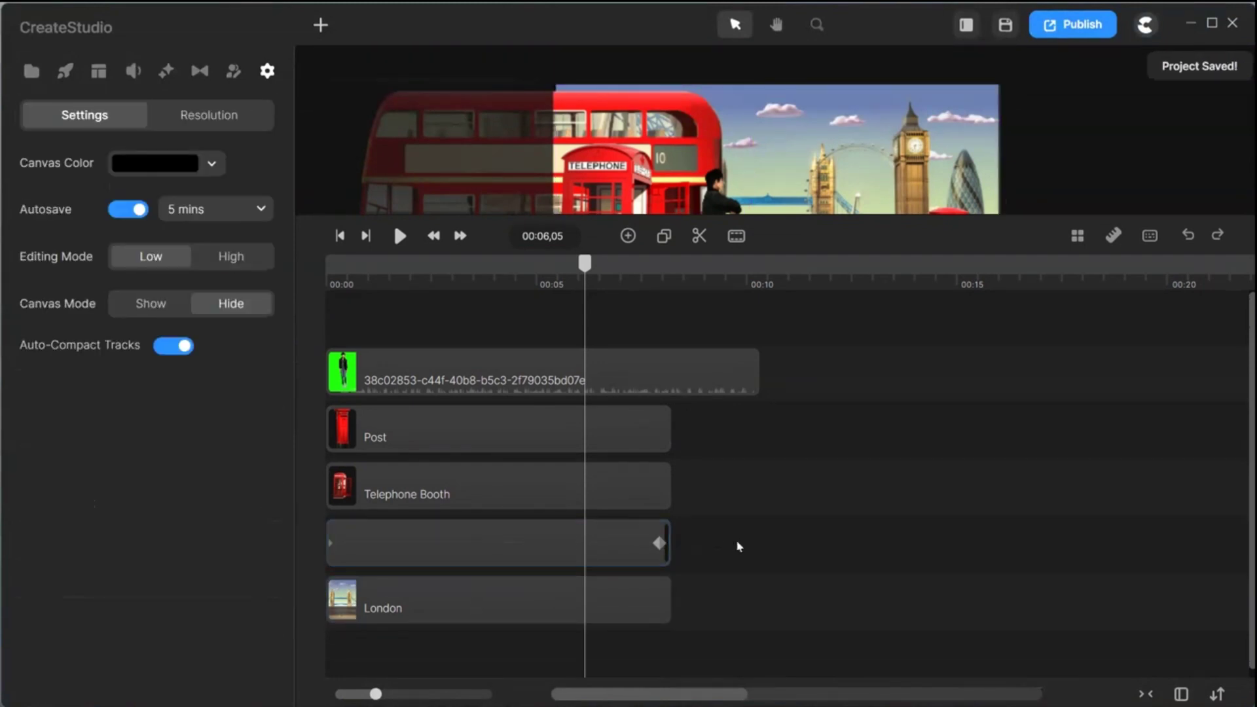
drag(739, 540, 598, 665)
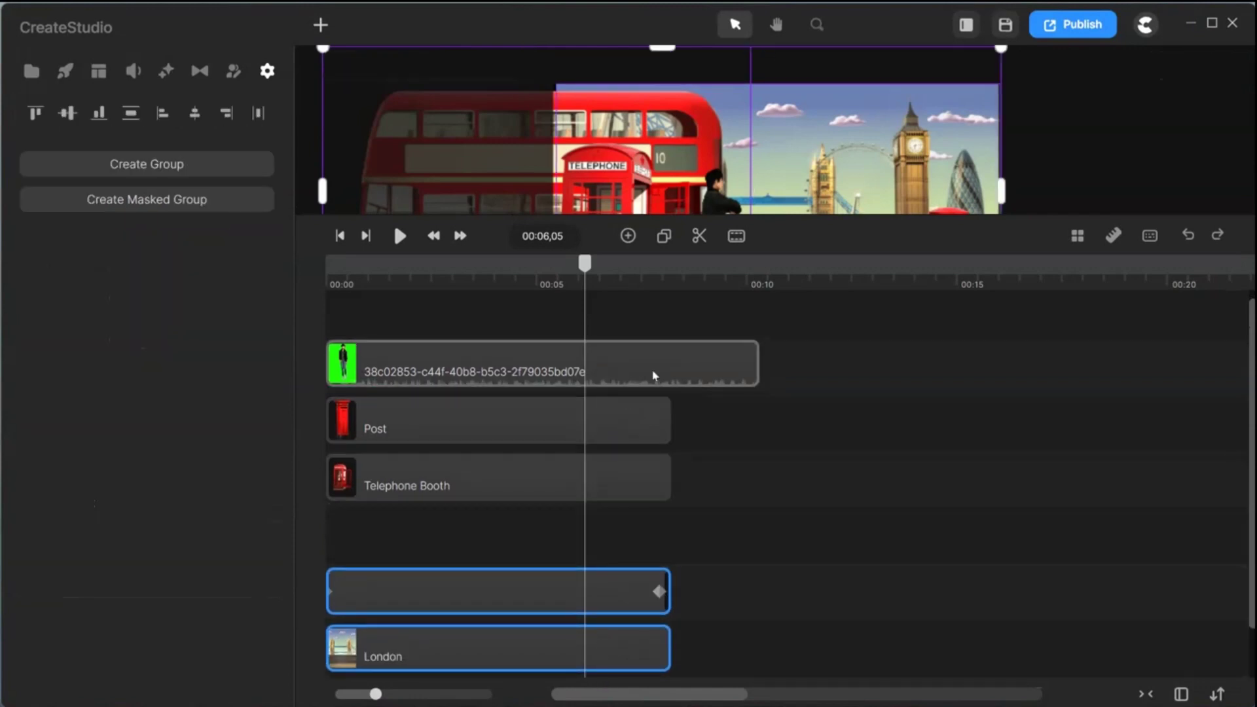
drag(653, 376, 643, 536)
drag(583, 273, 510, 313)
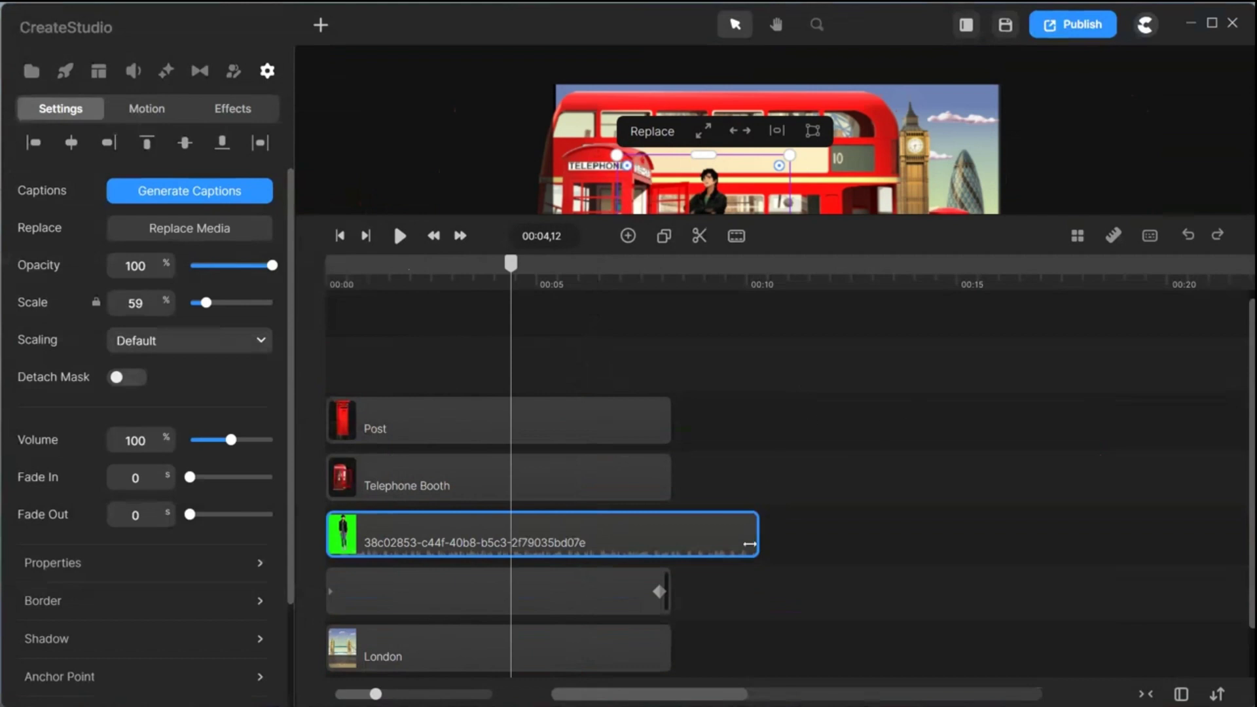
Stretch the Post and Telephone Booth clips to end at about 12 seconds.
click(716, 421)
click(647, 429)
drag(645, 424, 635, 485)
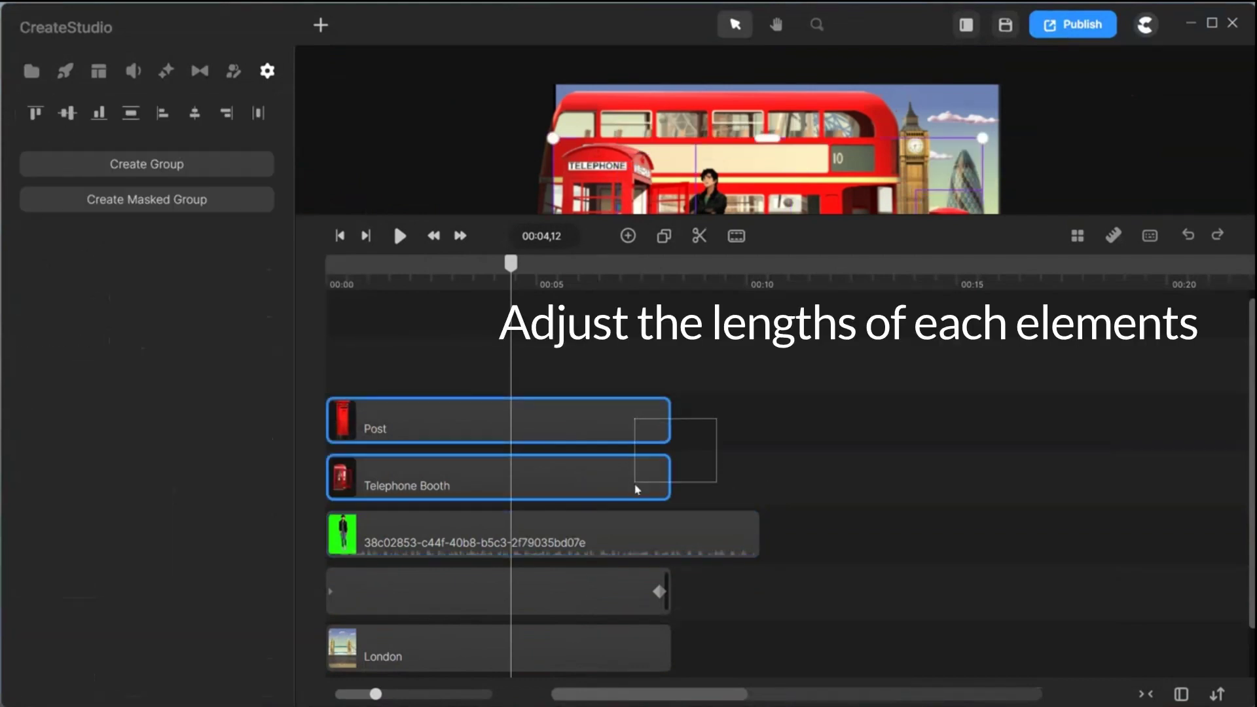
drag(668, 414, 832, 419)
Extend the Bus and London clips to about 12 seconds and trim the Bus start later.
scroll(727, 563, down, 1)
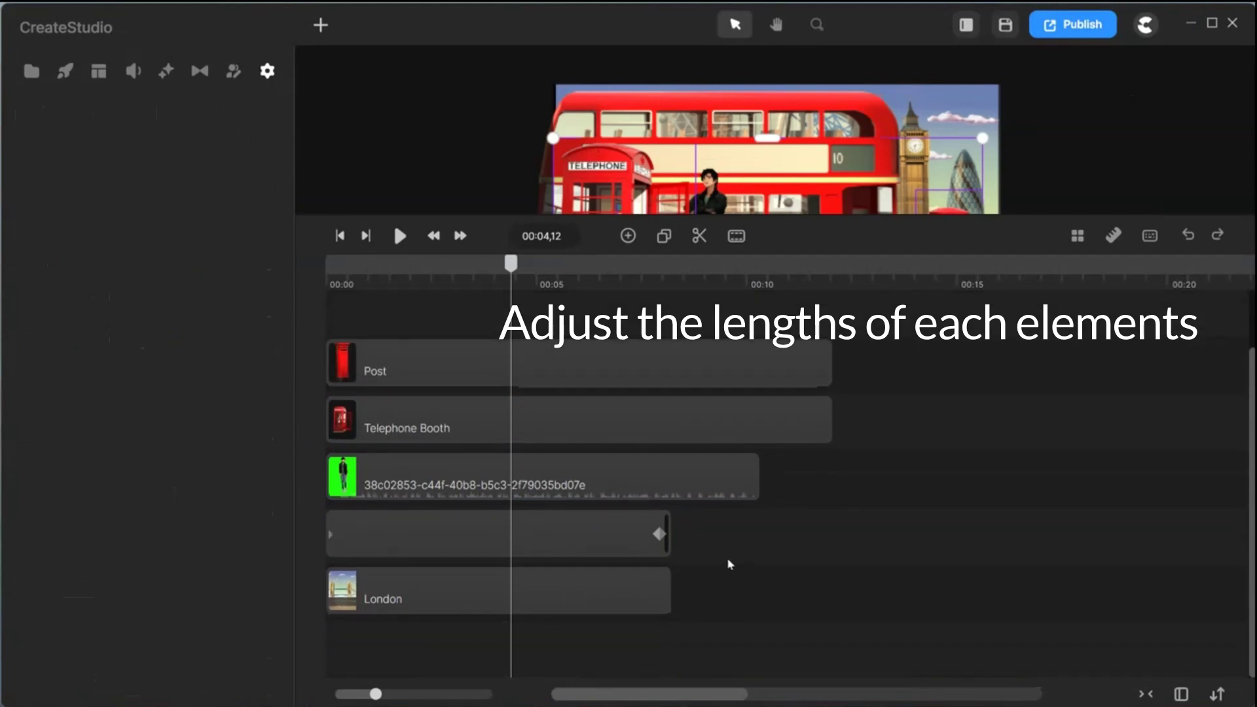
drag(730, 533, 828, 589)
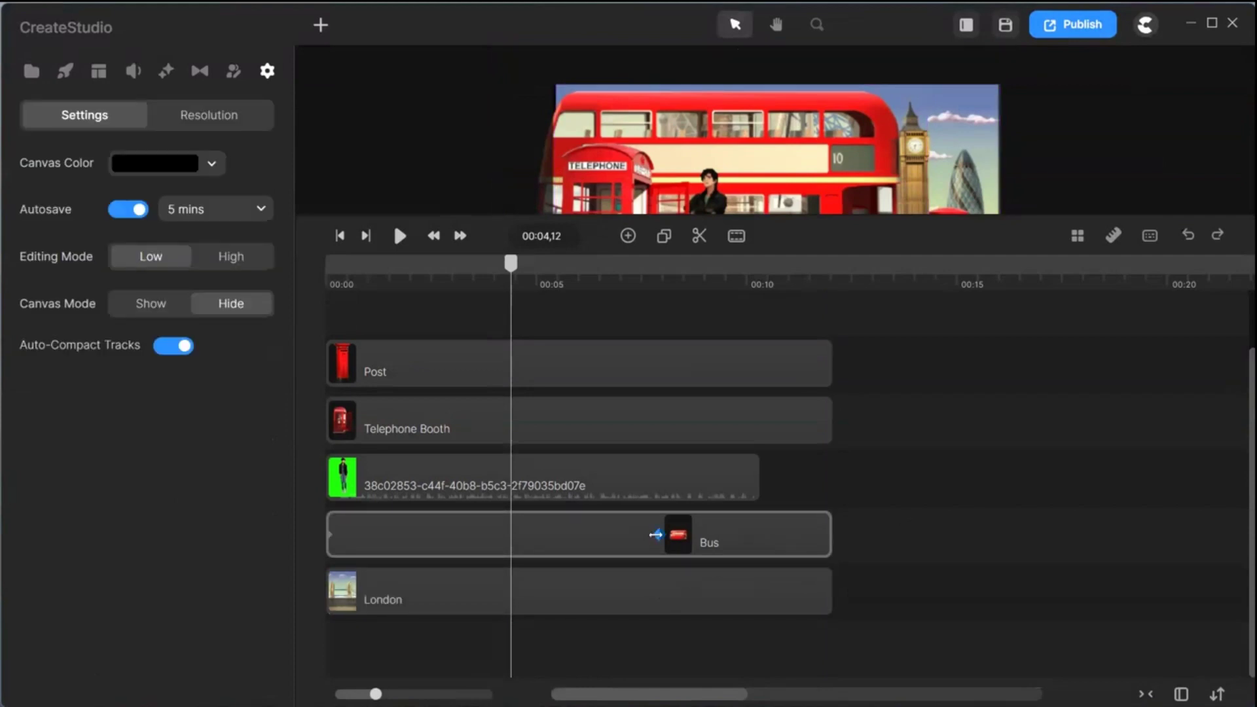
drag(656, 535, 808, 534)
click(982, 402)
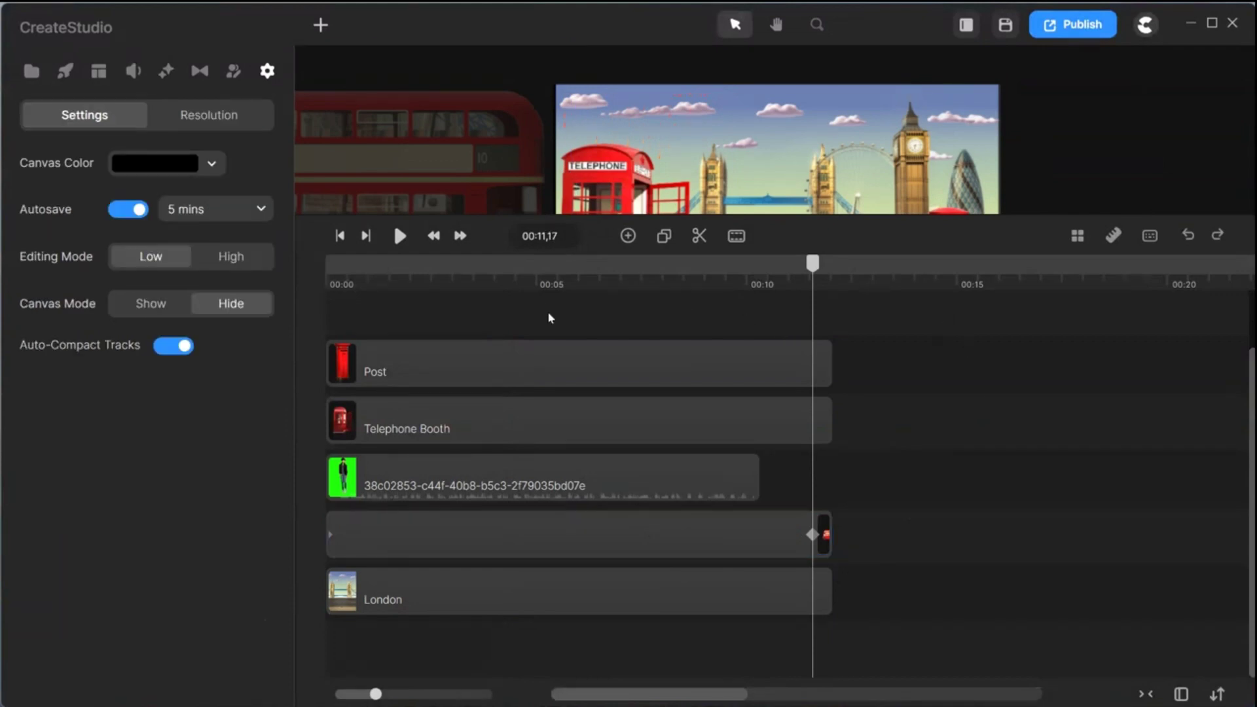
drag(523, 212, 516, 387)
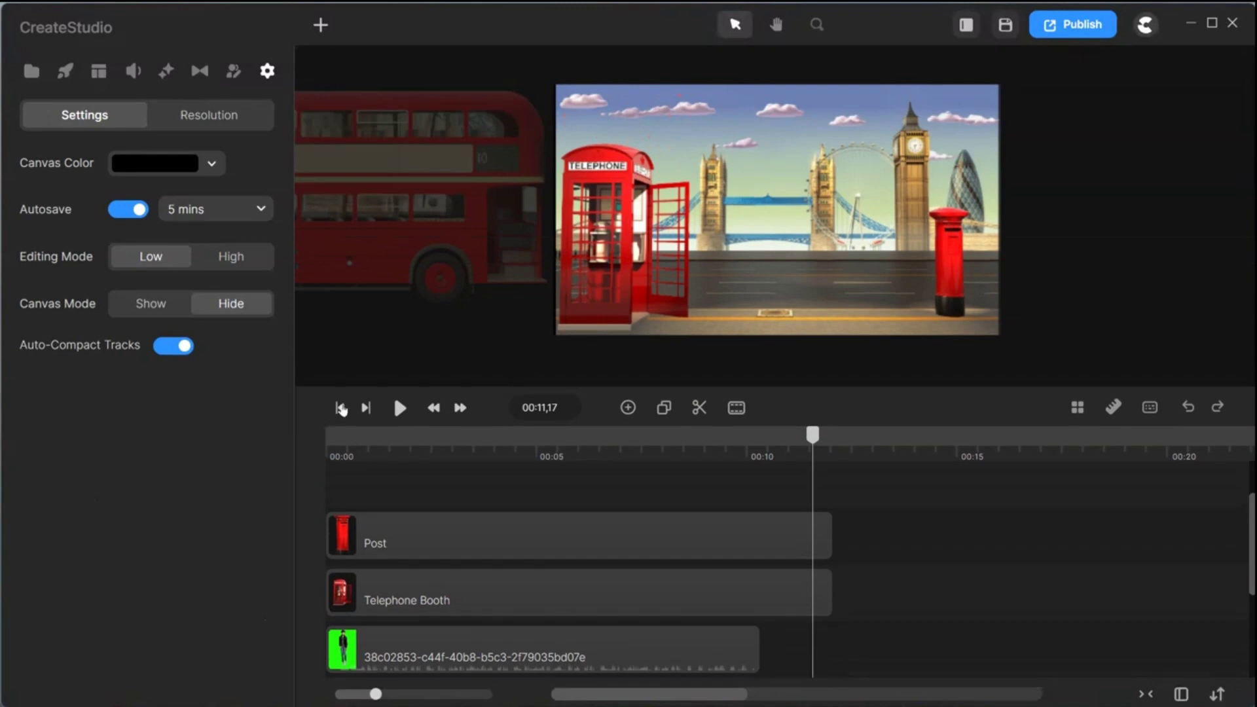
Give the first dancing character a Position entry animation sliding in from the Right.
click(339, 408)
drag(330, 437, 349, 435)
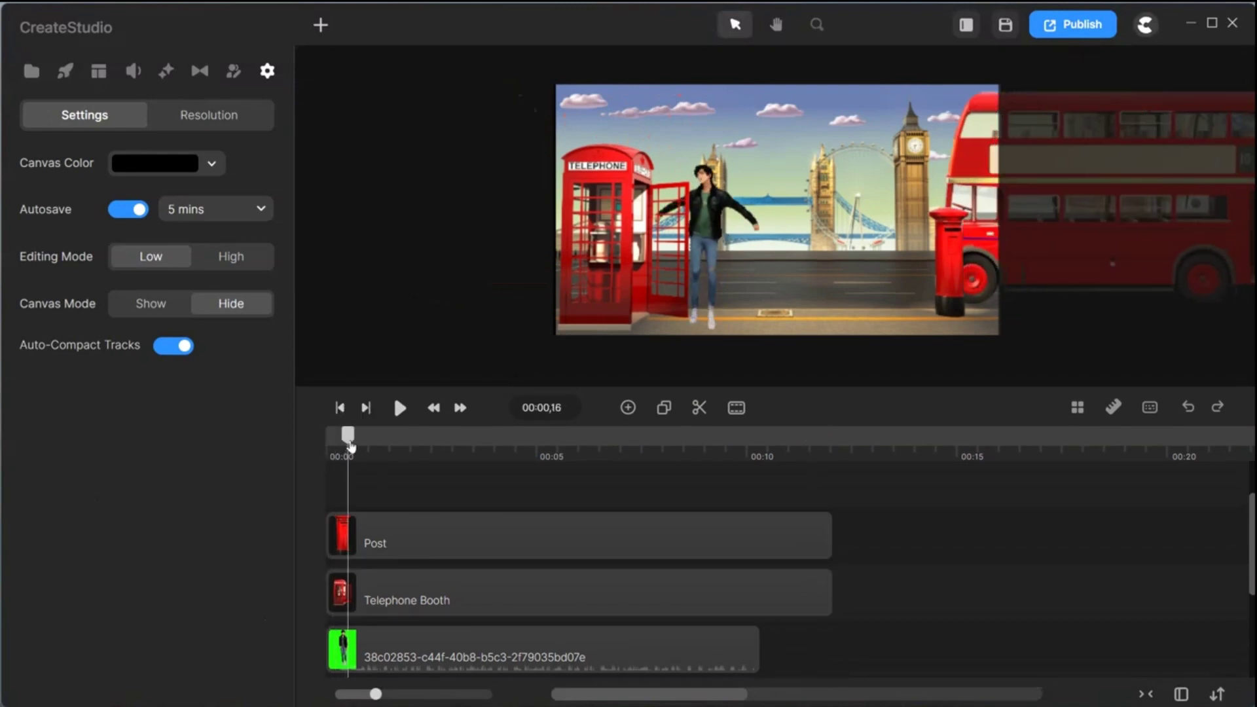
click(402, 651)
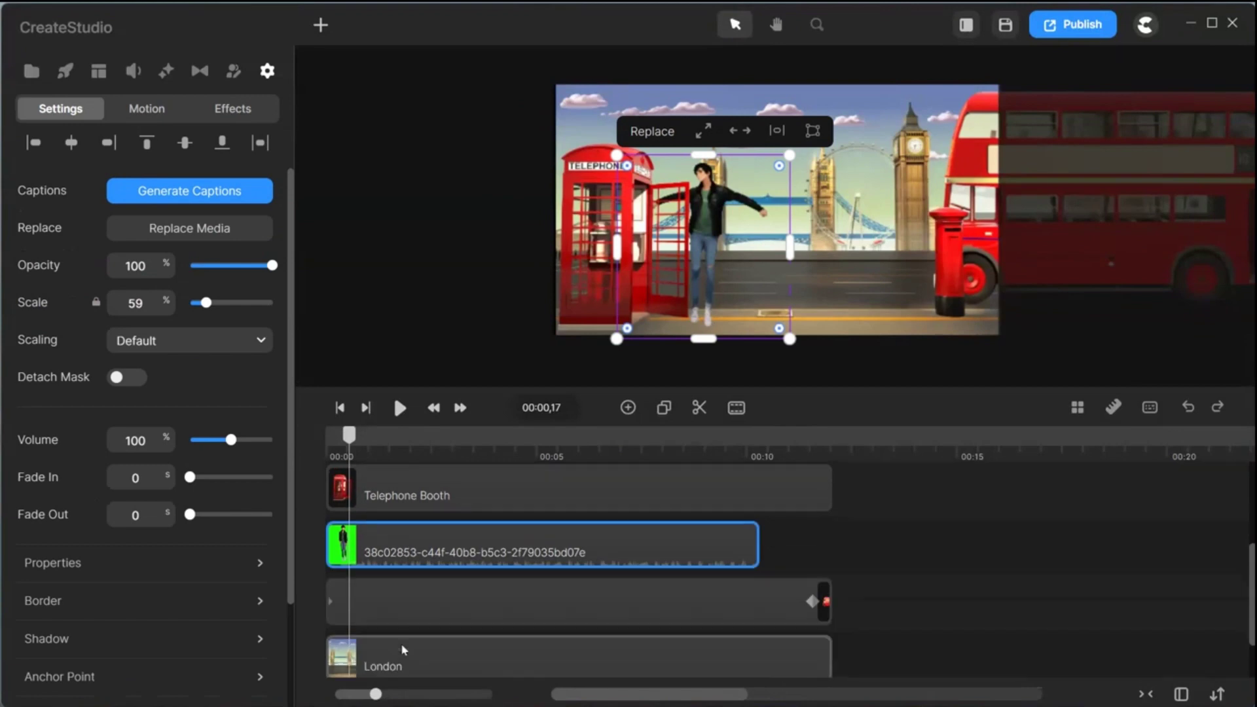
click(138, 115)
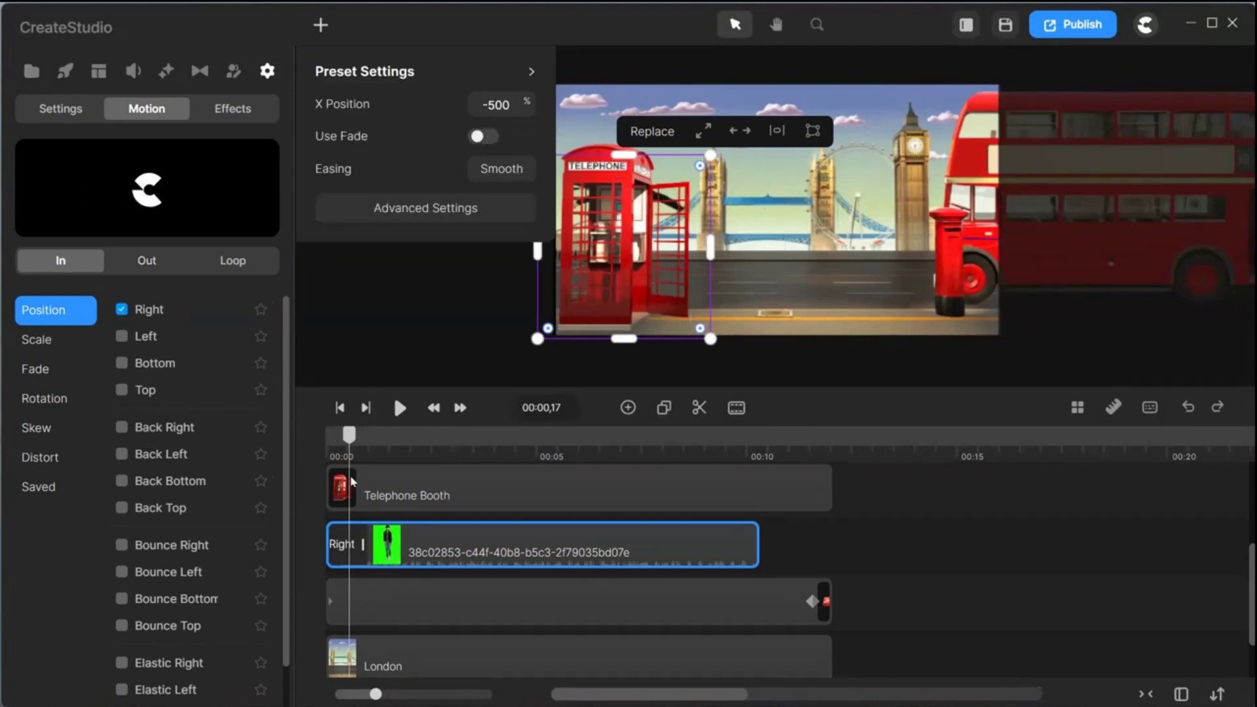
click(416, 335)
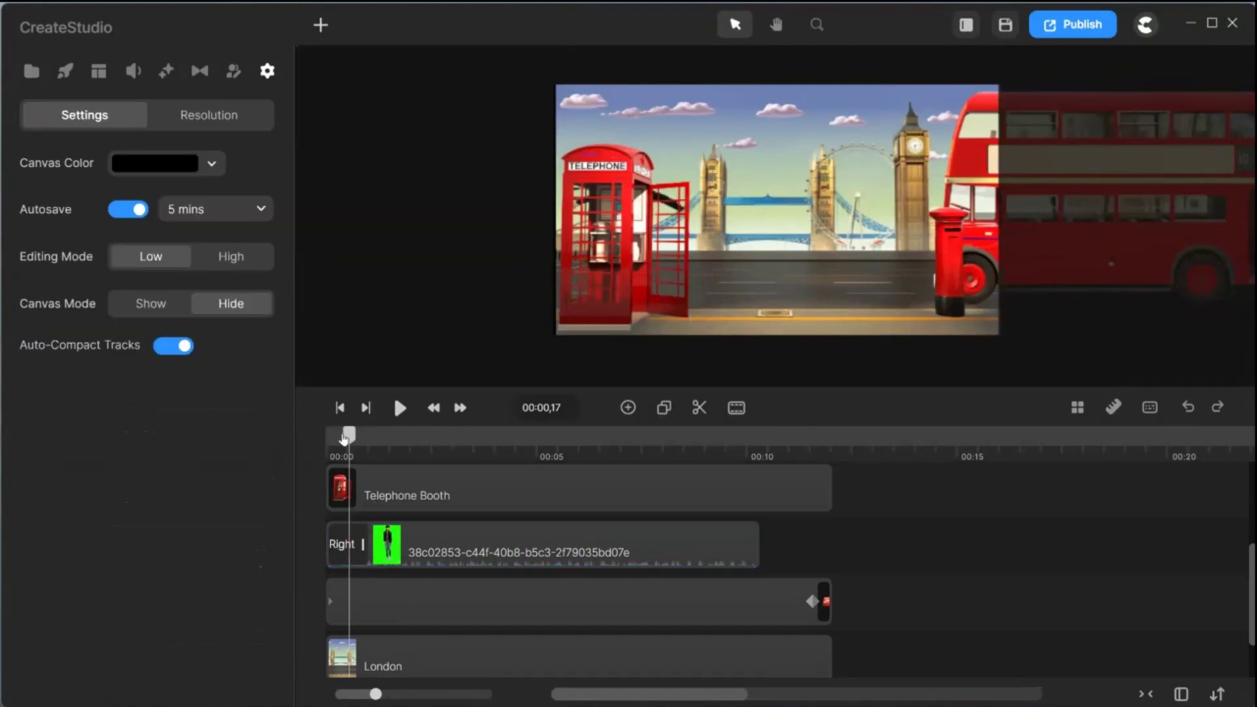
drag(344, 439, 448, 453)
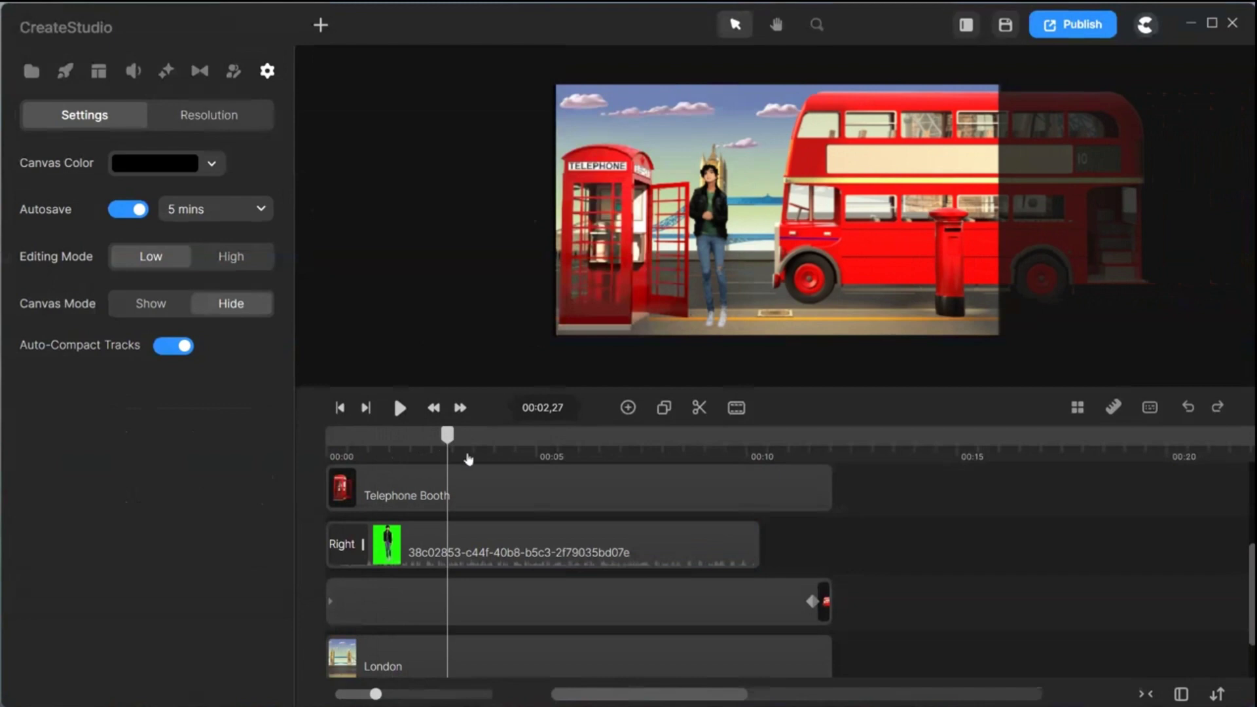
Nudge the first dancer slightly right on the street and recheck the slide-in.
click(537, 548)
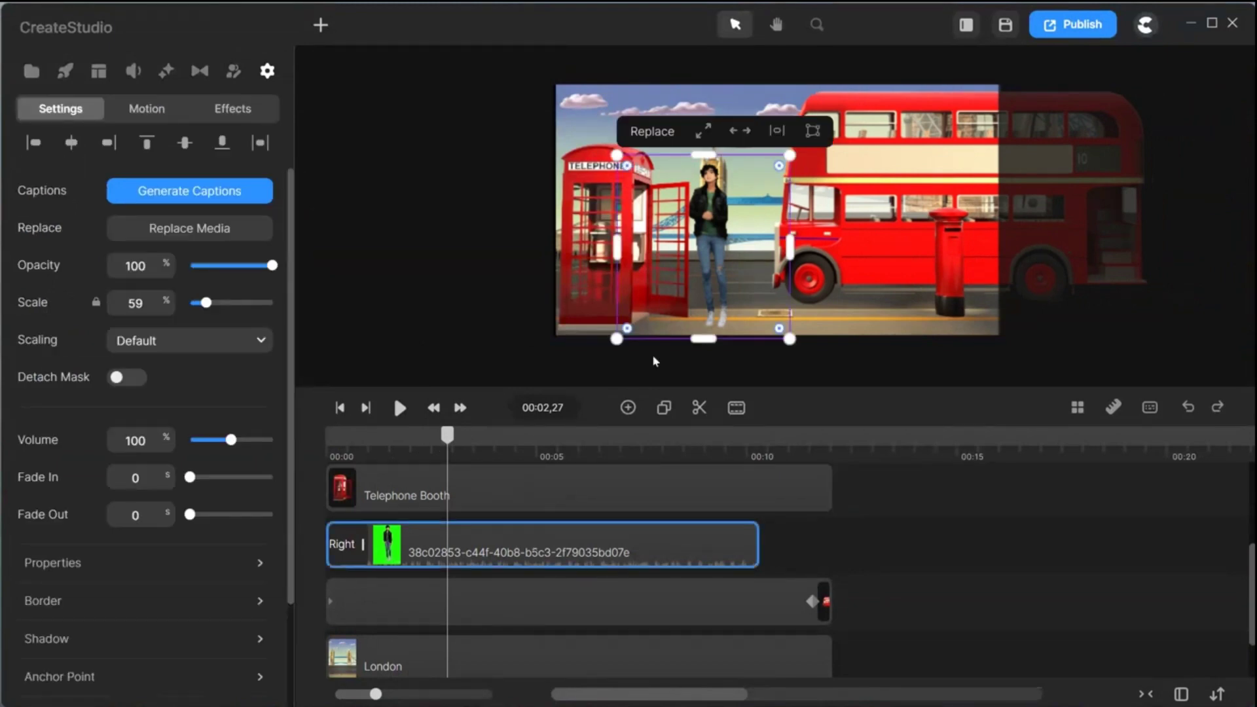
drag(712, 251, 732, 234)
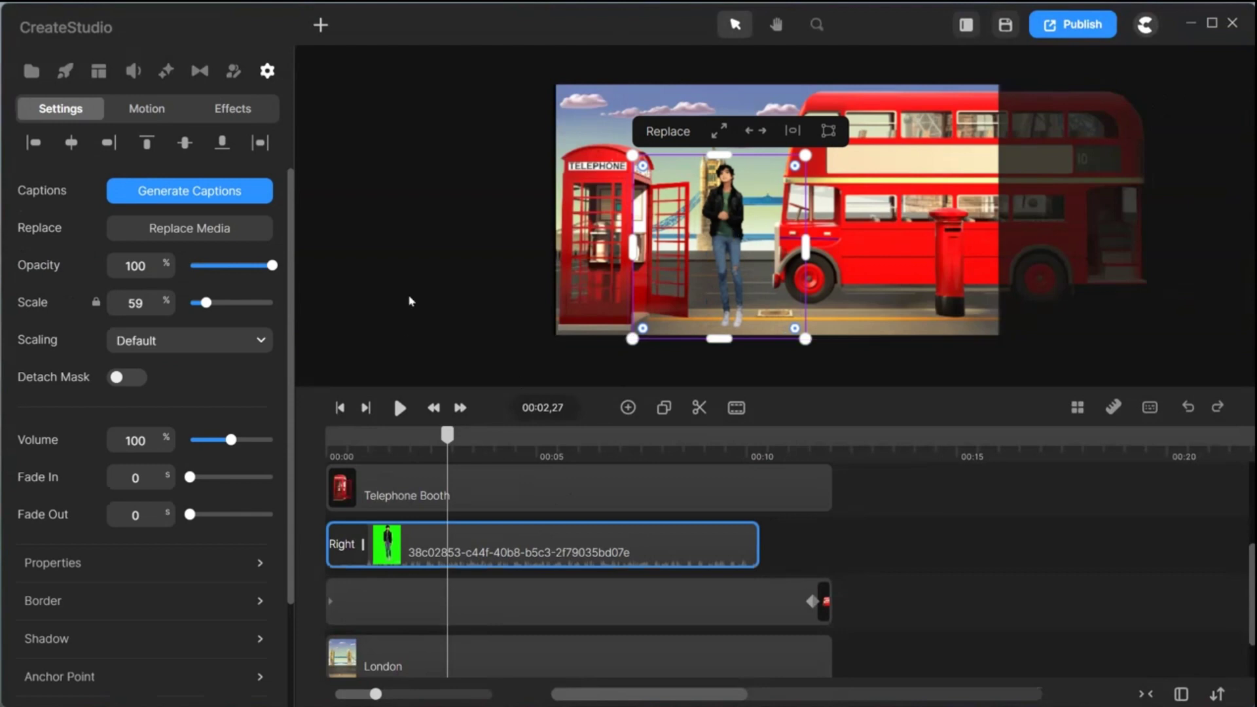
click(423, 388)
drag(448, 433, 476, 435)
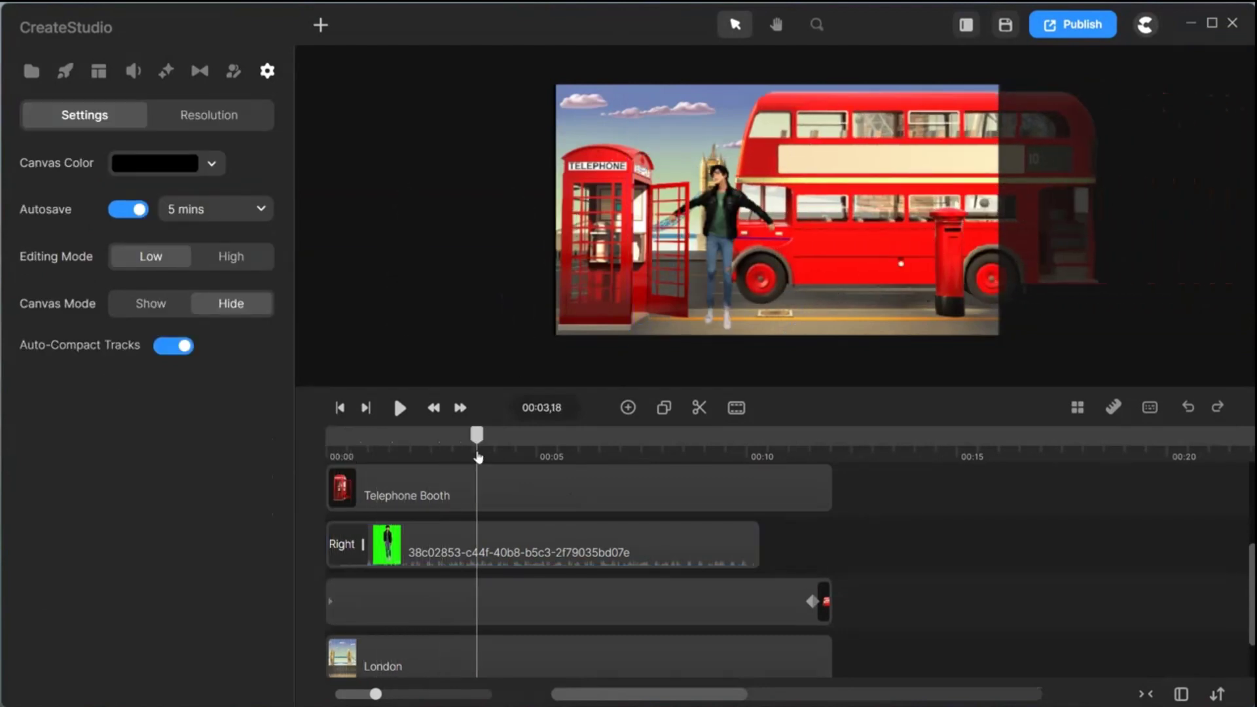
click(339, 408)
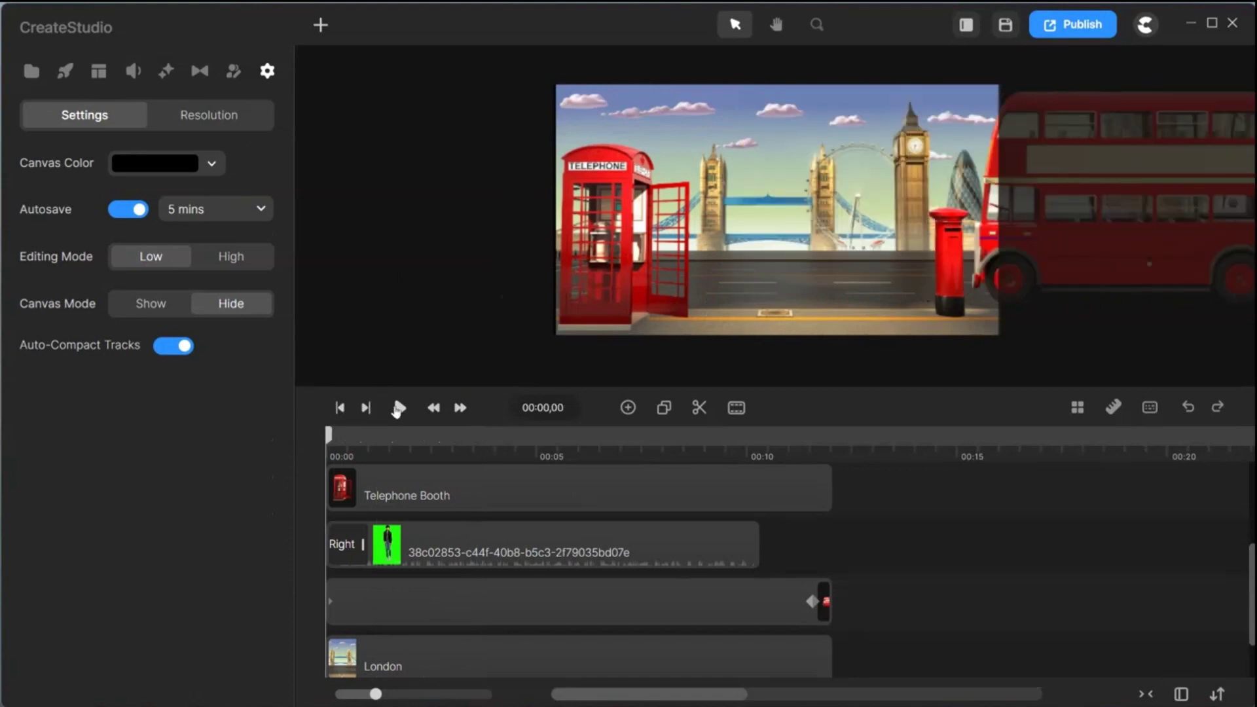
drag(418, 387, 407, 498)
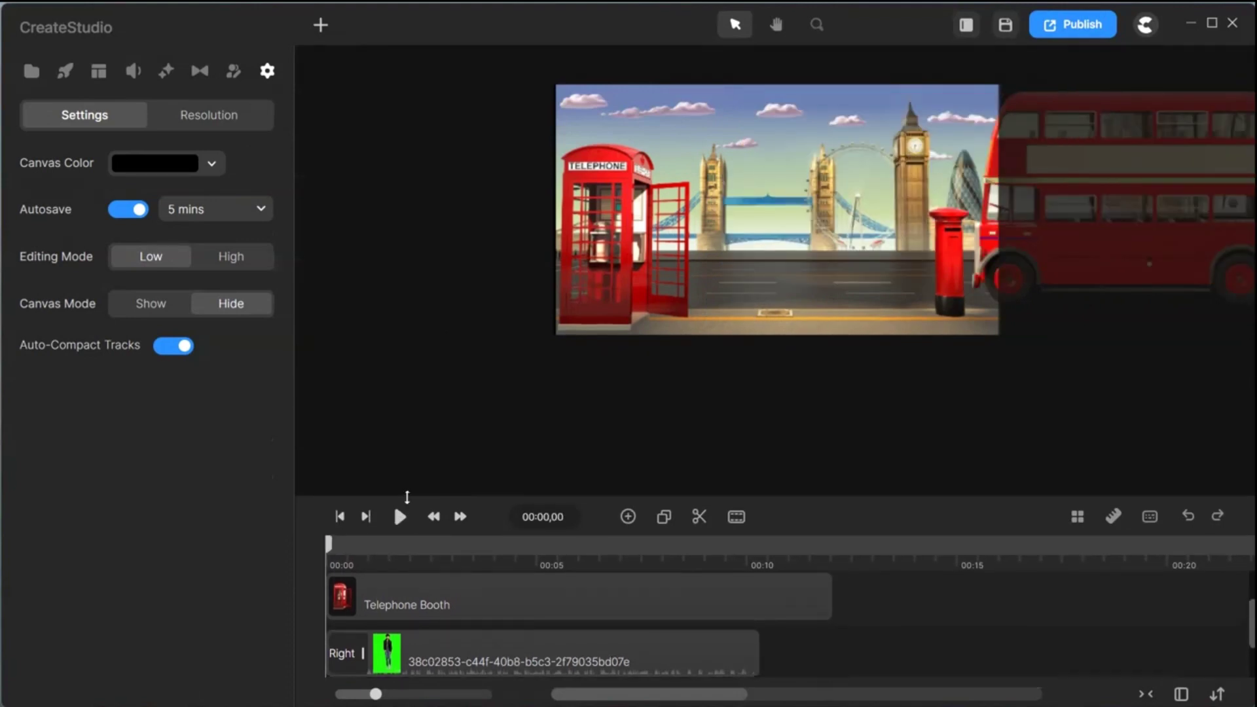
Move the second dance clip so it starts right after the first one.
key(space)
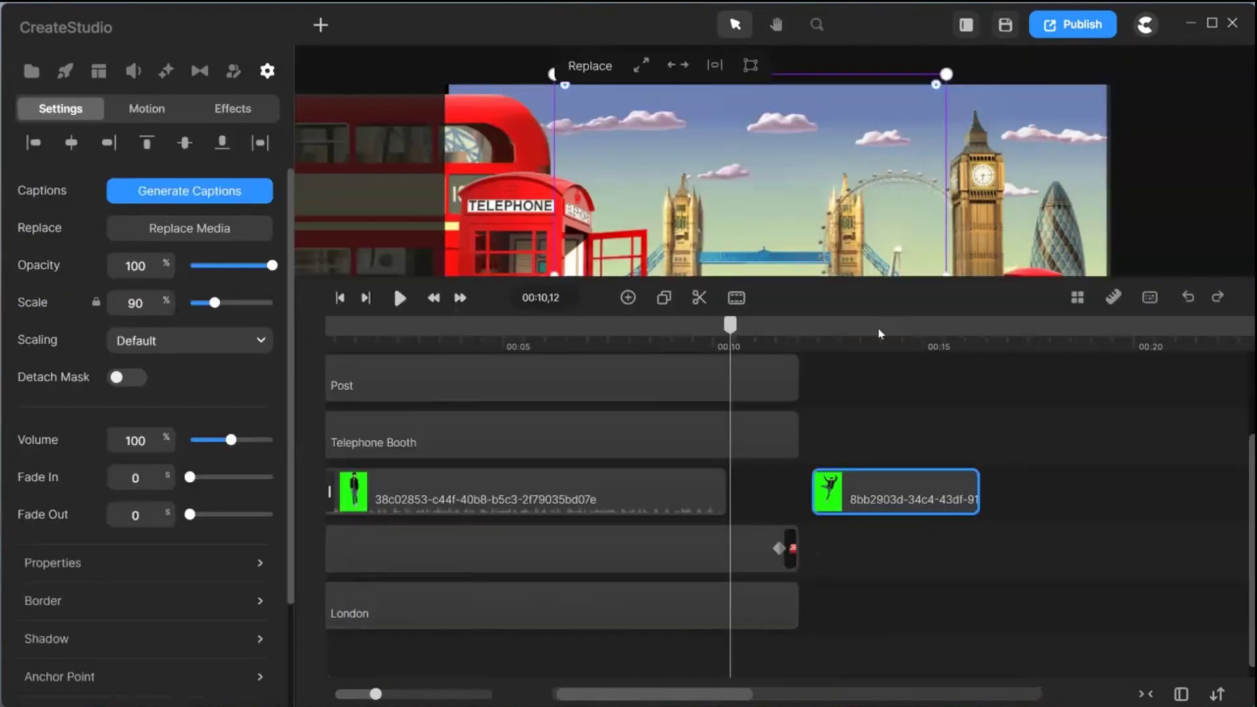
click(874, 326)
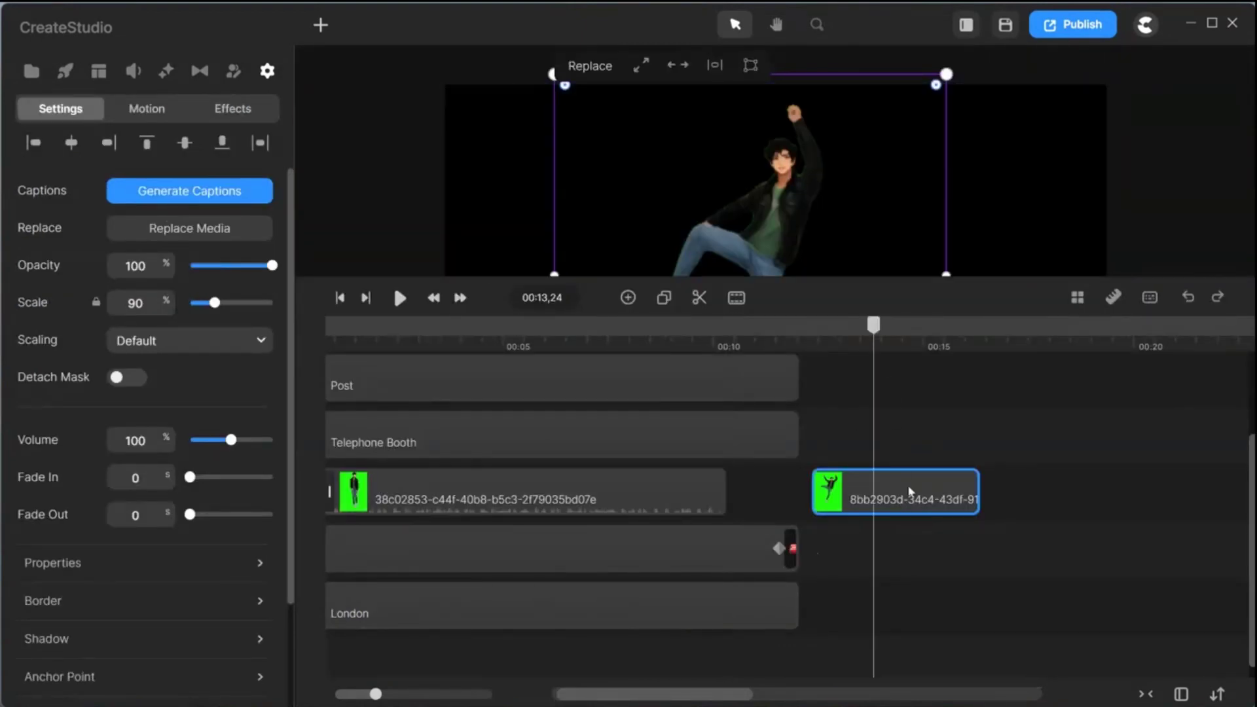
click(32, 71)
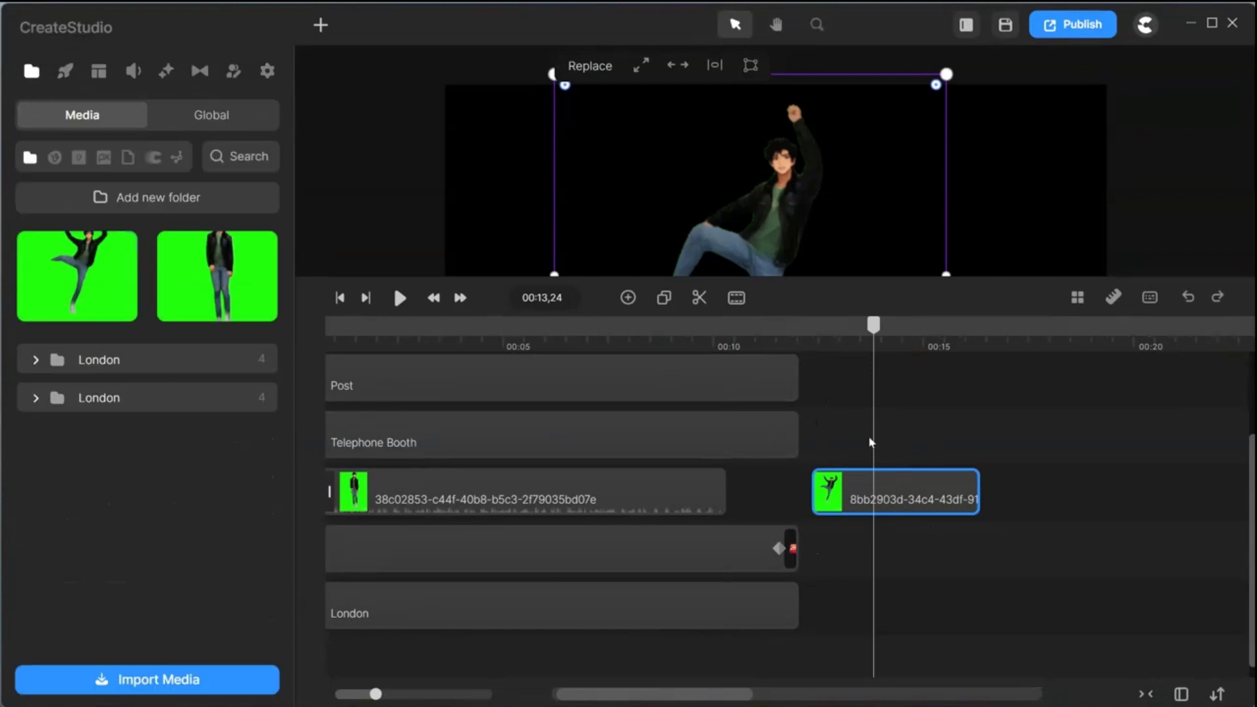
click(953, 443)
drag(923, 492, 838, 493)
Lengthen the Post and Telephone Booth clips to about 00:14 and trim the Bus start later.
click(871, 389)
drag(849, 371, 785, 442)
drag(793, 371, 910, 379)
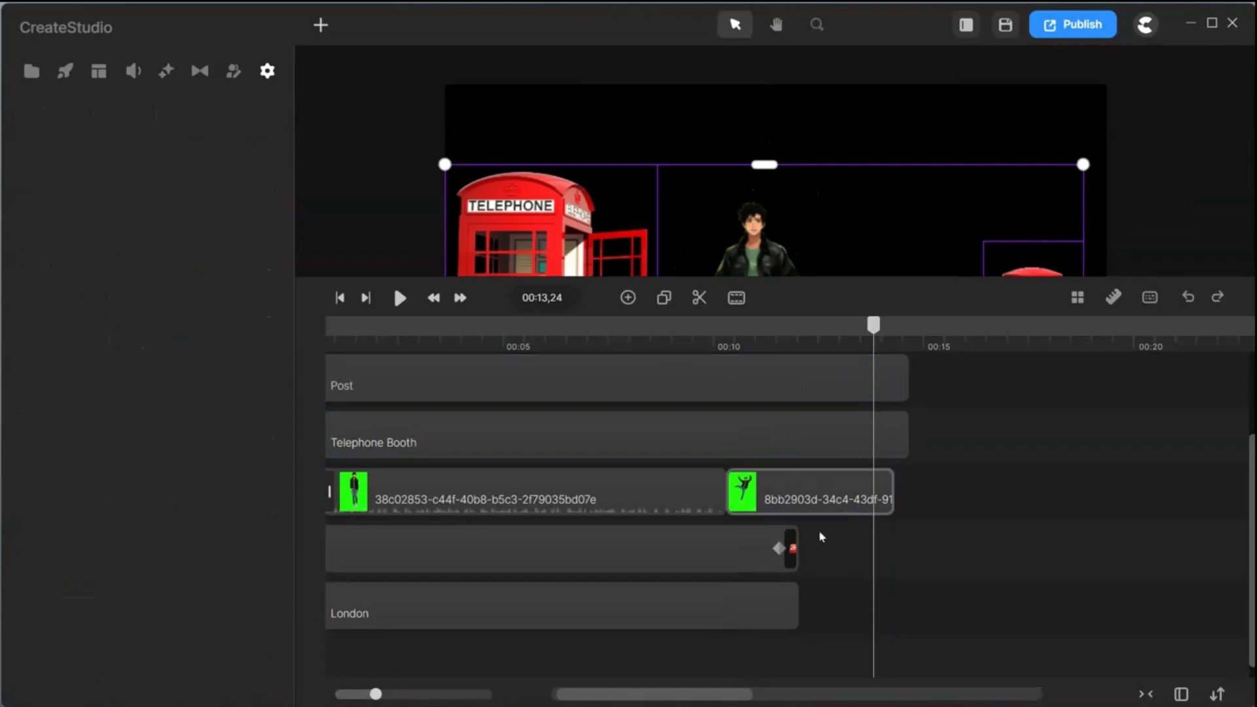
drag(837, 541, 909, 594)
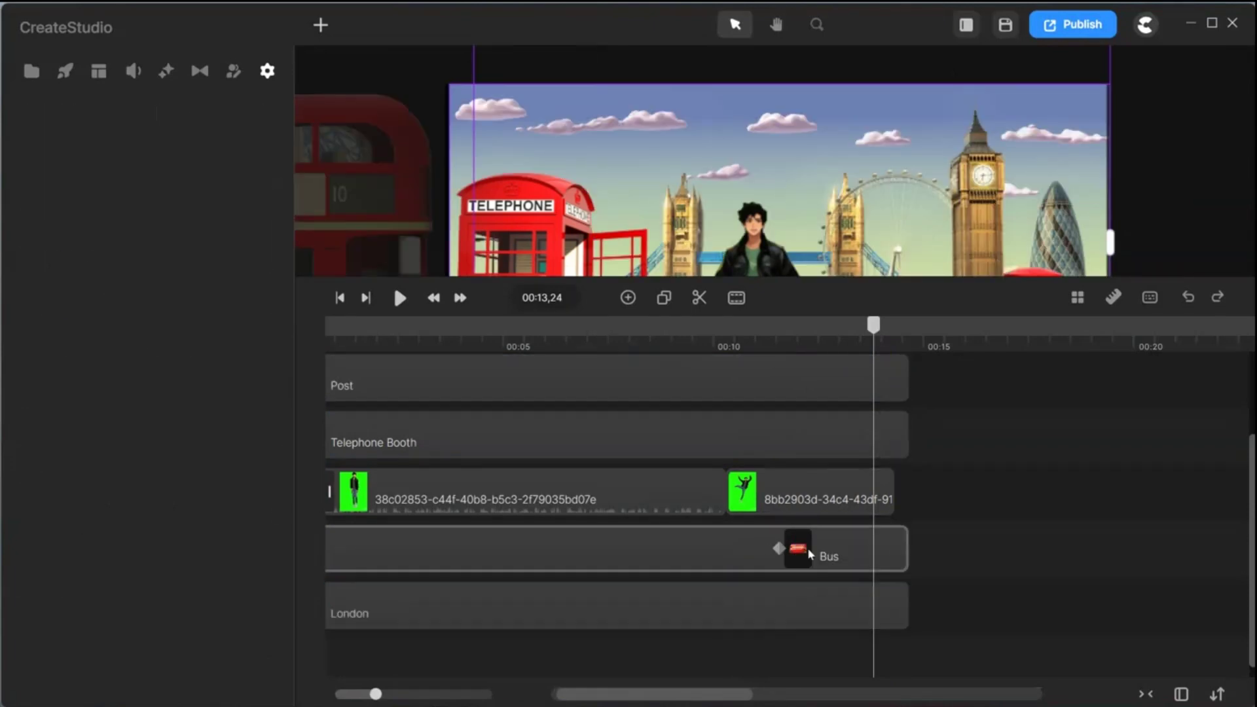
drag(781, 548, 855, 548)
click(932, 493)
Scale the second dancer to 77% and place him mid-street beside the telephone booth.
click(845, 482)
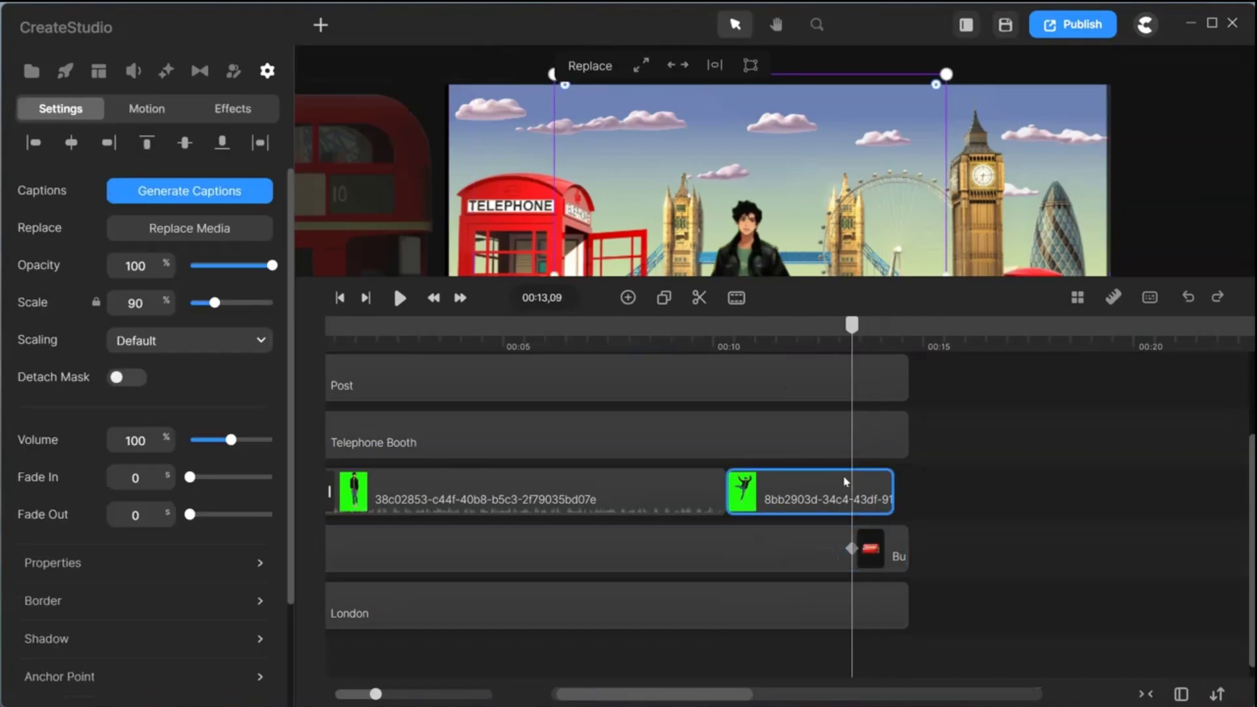
drag(843, 329, 756, 326)
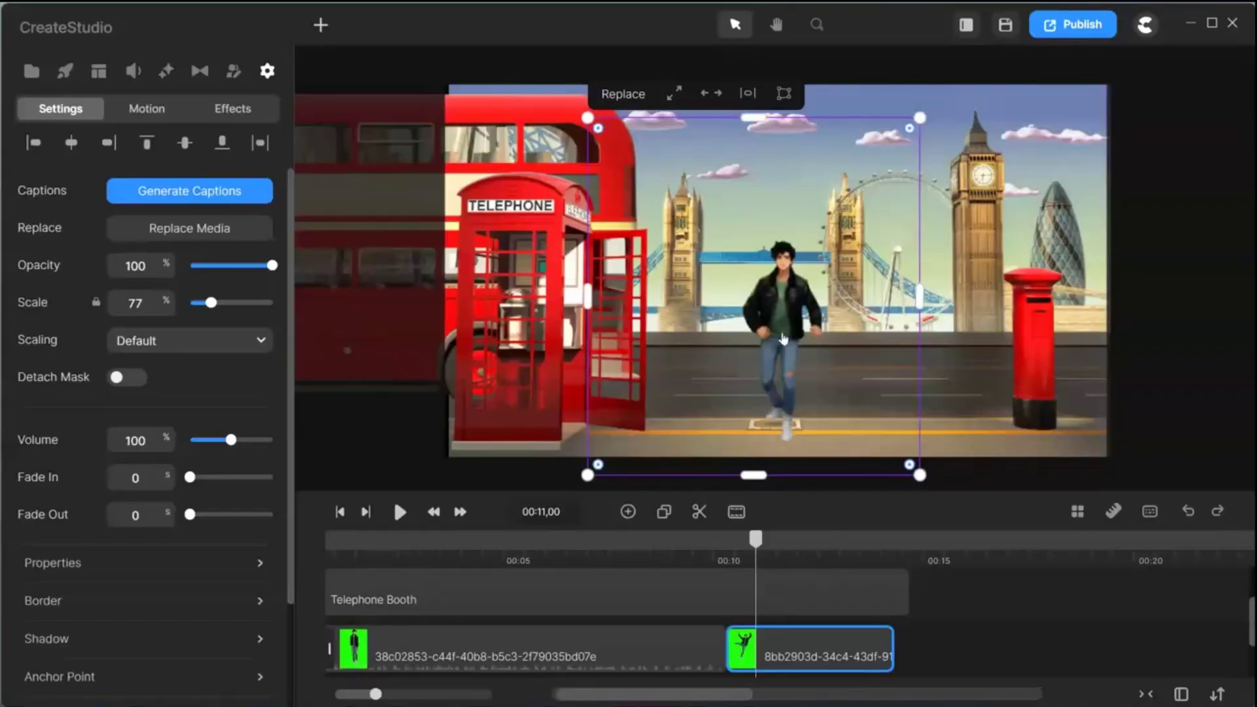
drag(784, 338, 808, 340)
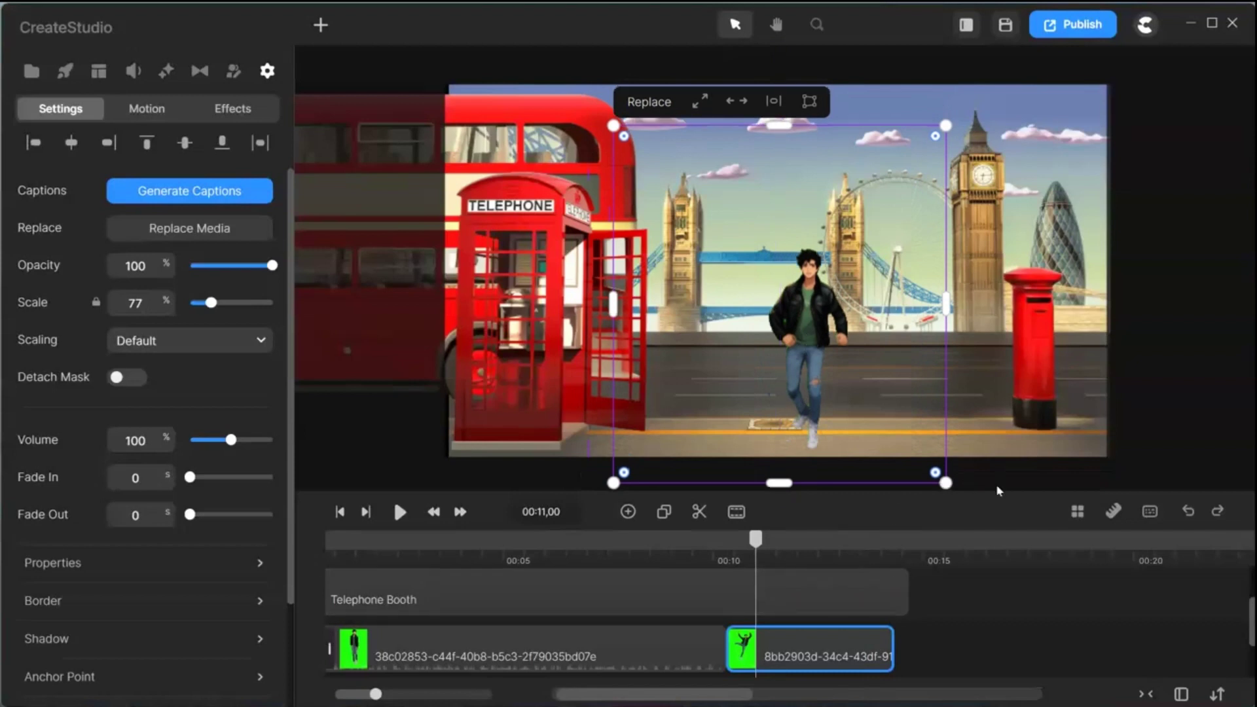
click(1166, 427)
drag(756, 541, 865, 554)
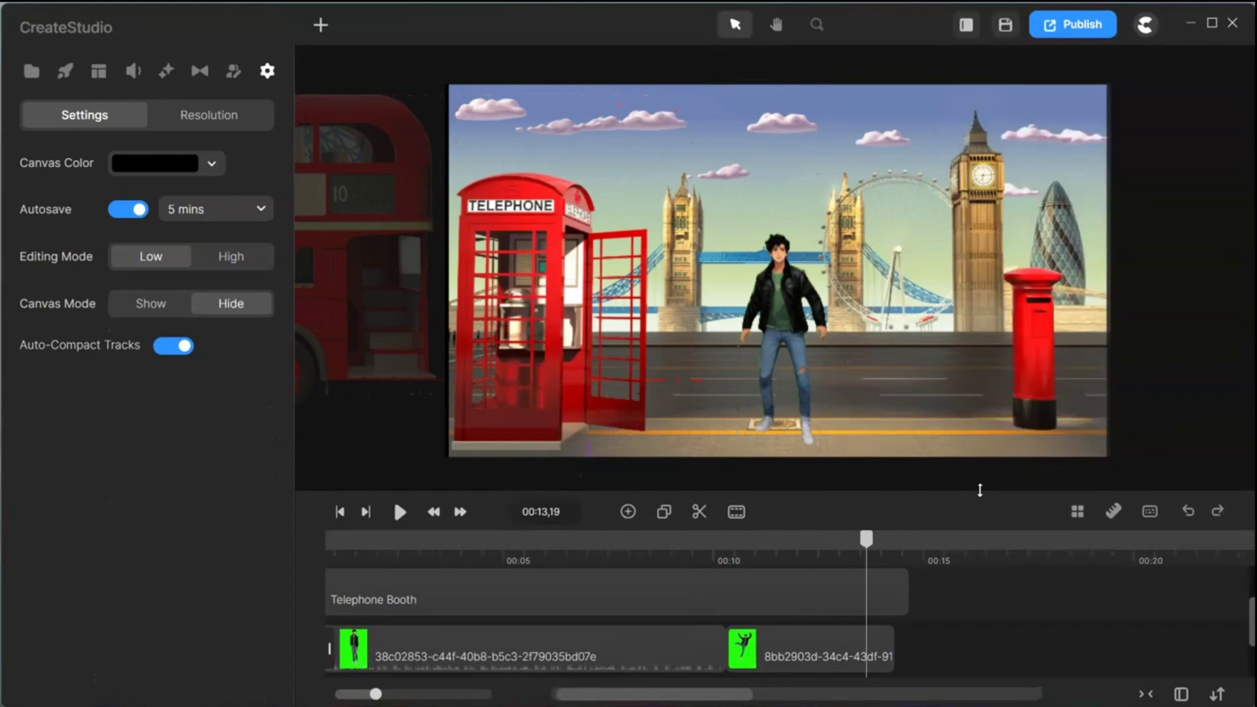
drag(980, 490, 980, 330)
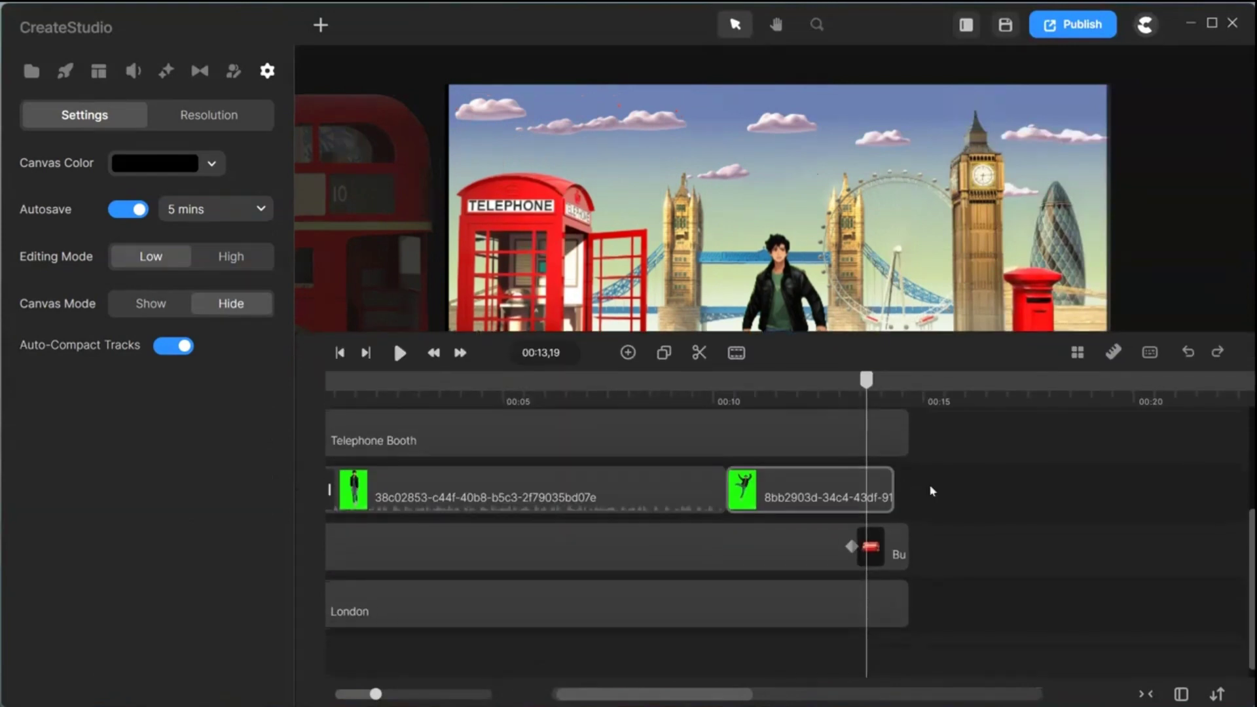
Add a Fade Out exit to the second dance clip, shortened to the clip's end.
click(845, 492)
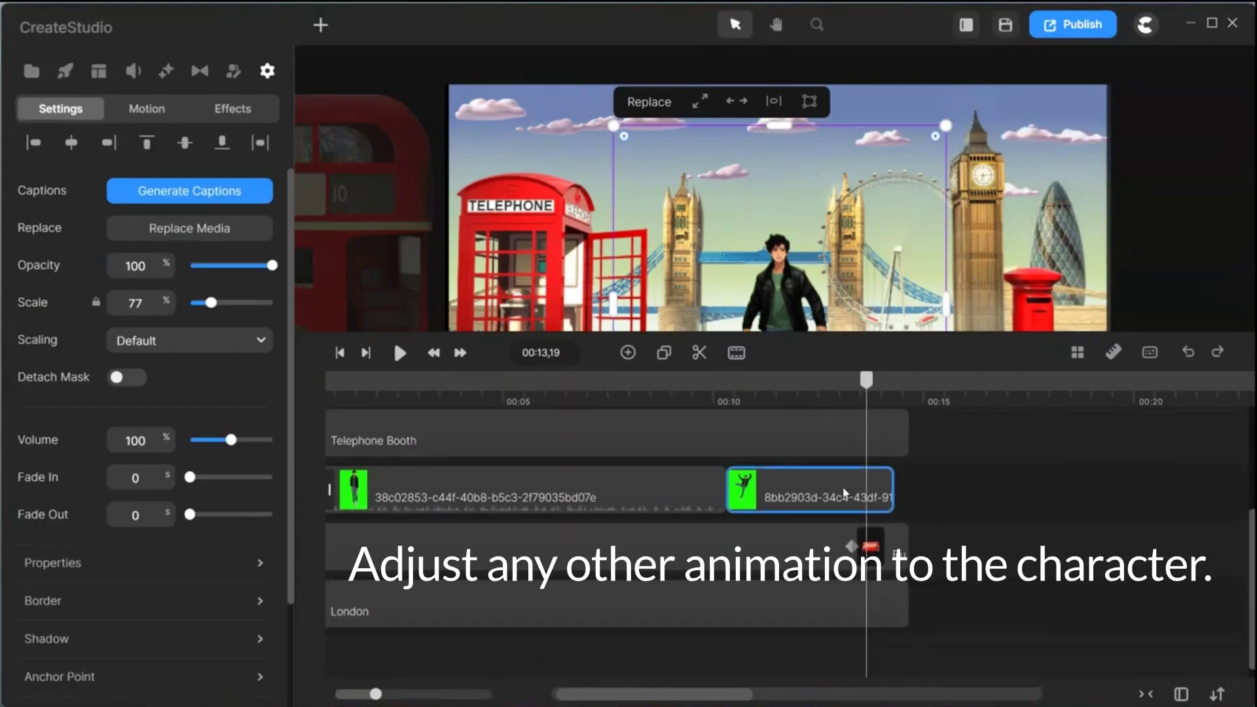
click(152, 108)
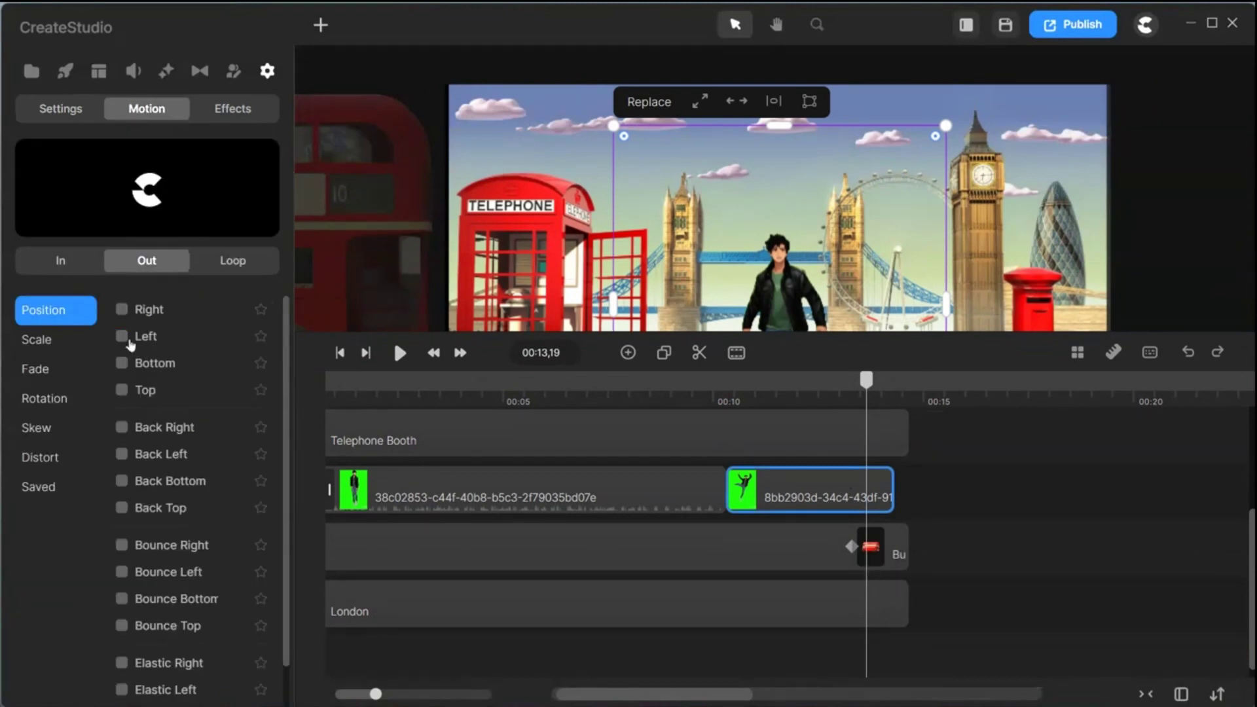
click(35, 370)
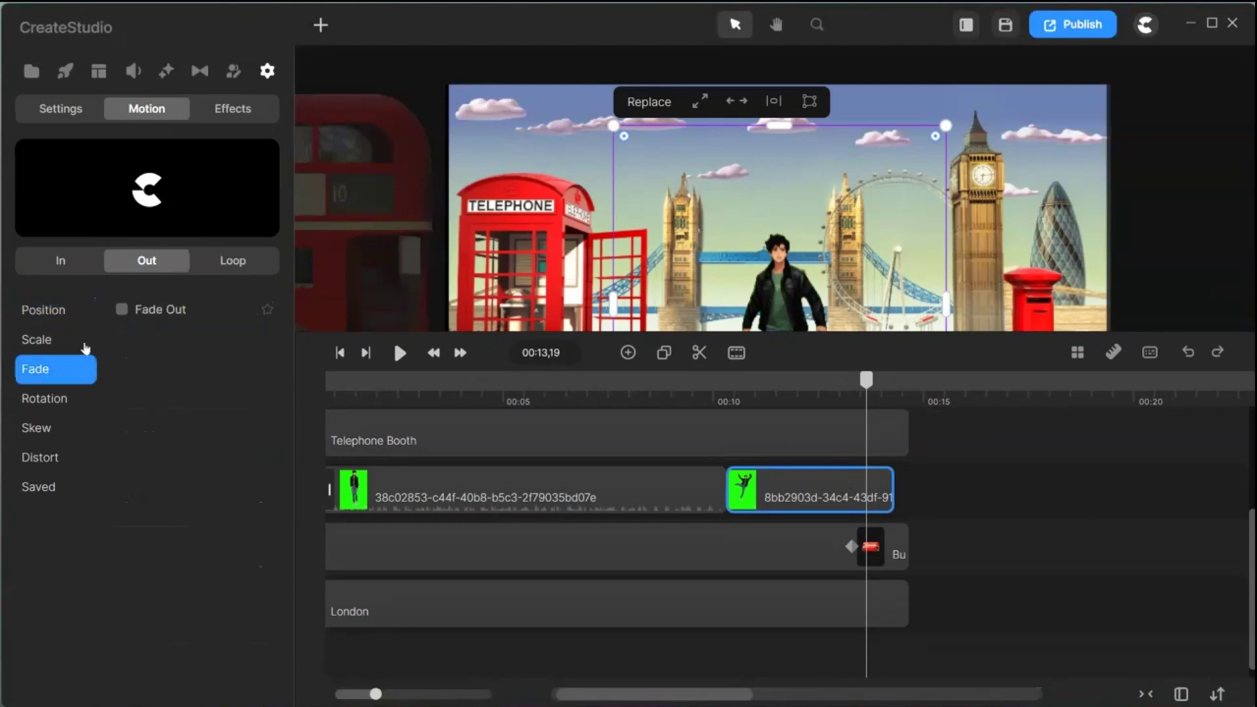
click(122, 309)
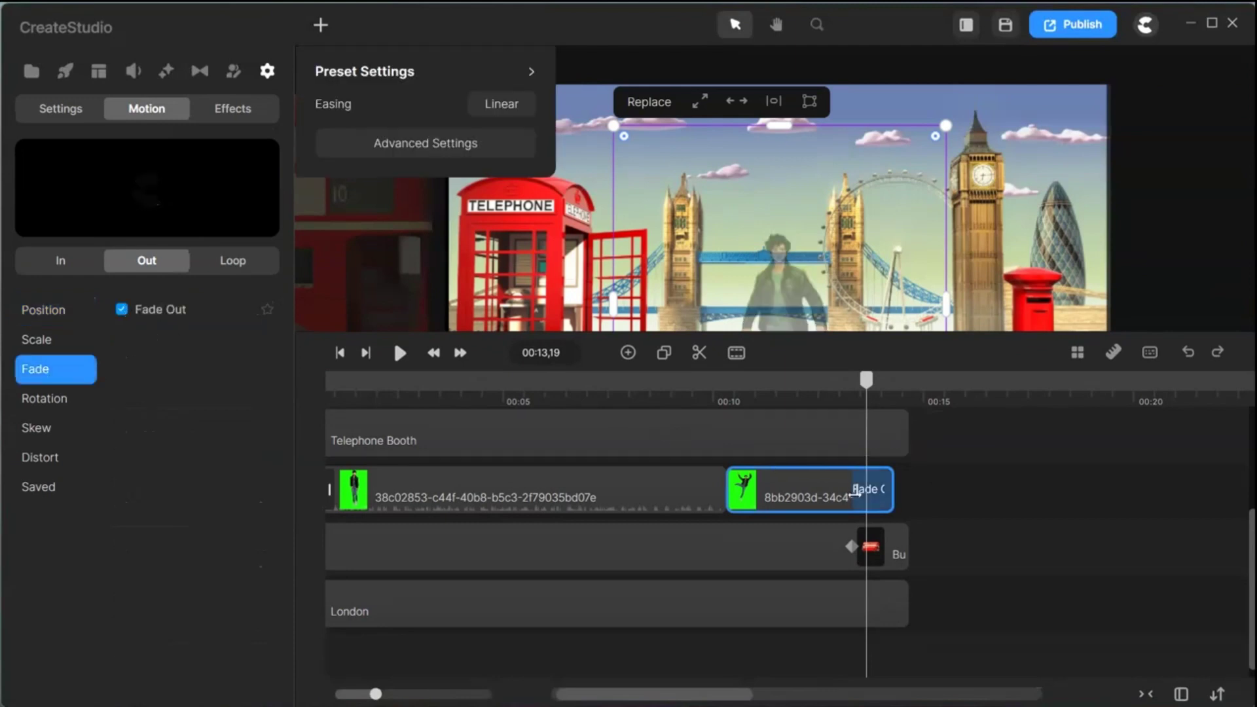
drag(865, 495, 882, 497)
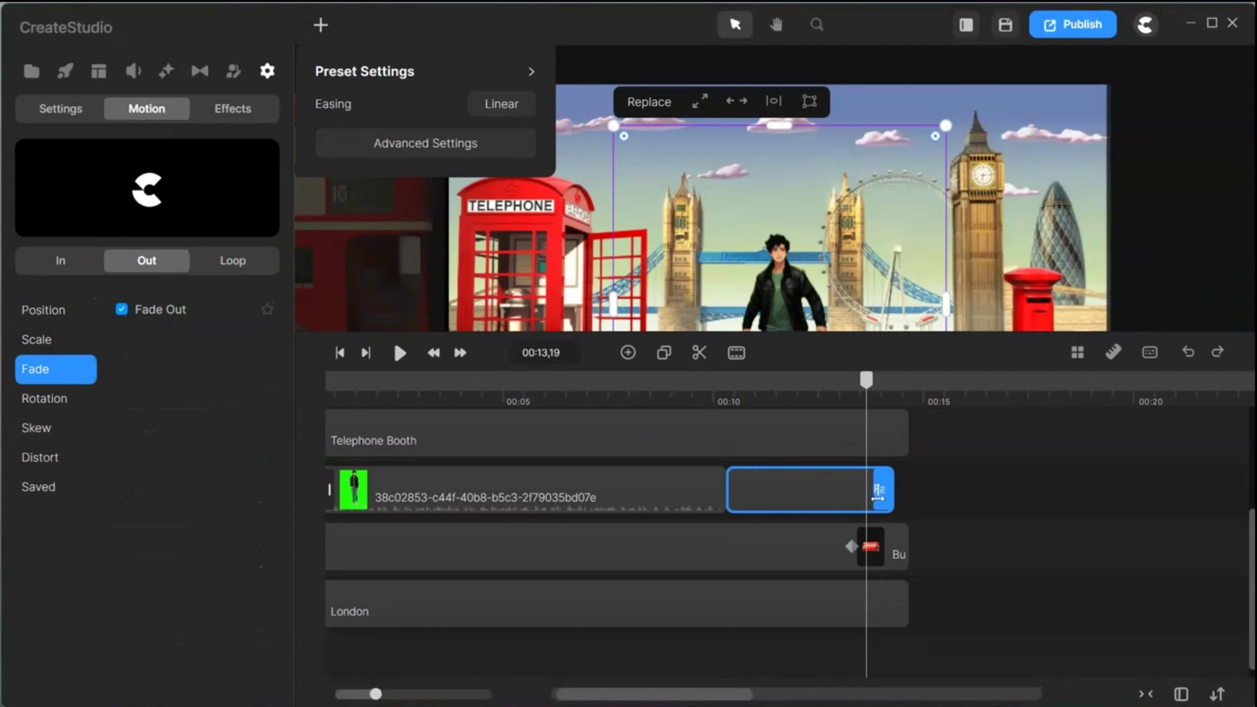
click(999, 457)
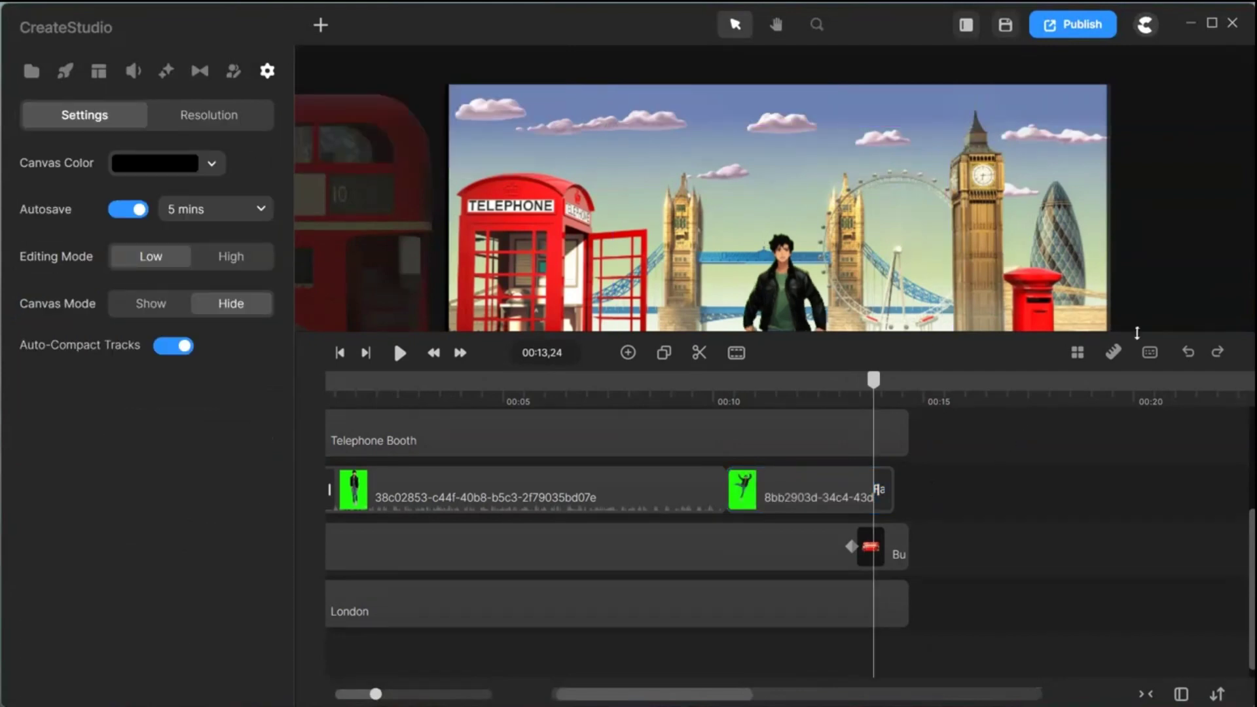
drag(1136, 335, 1104, 478)
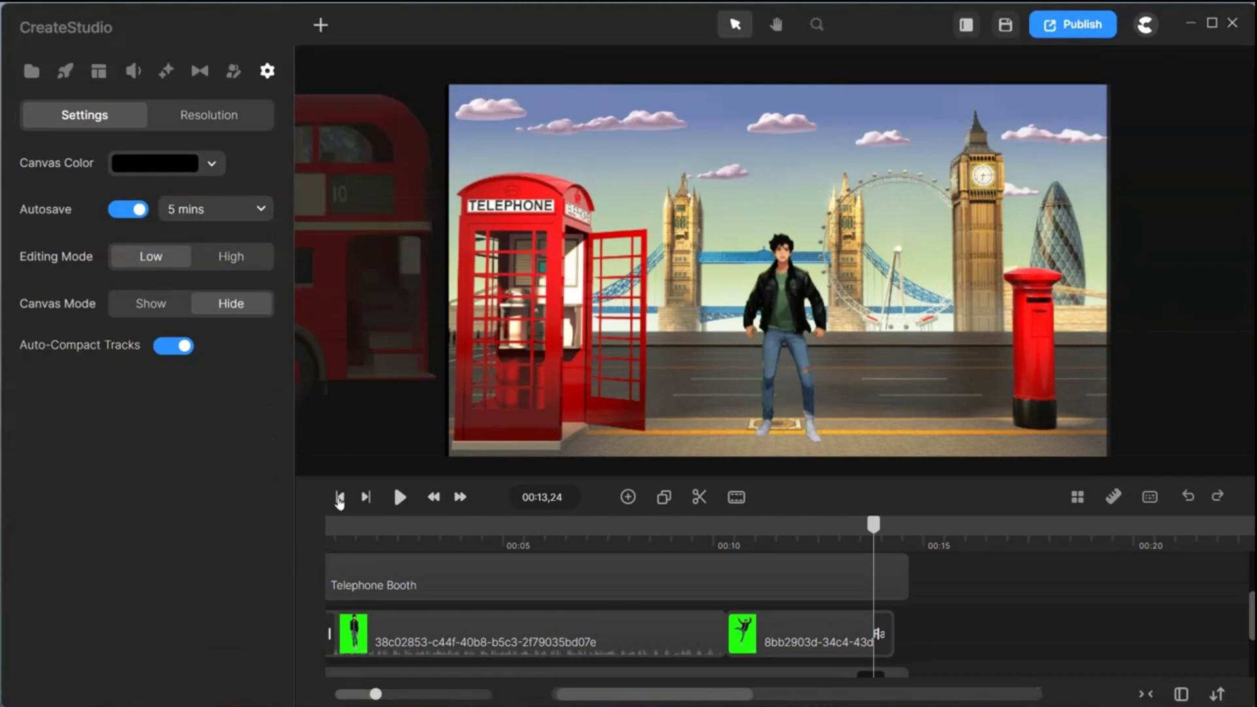
Play the London scene from 00:00 to preview all the animations.
click(340, 499)
click(398, 497)
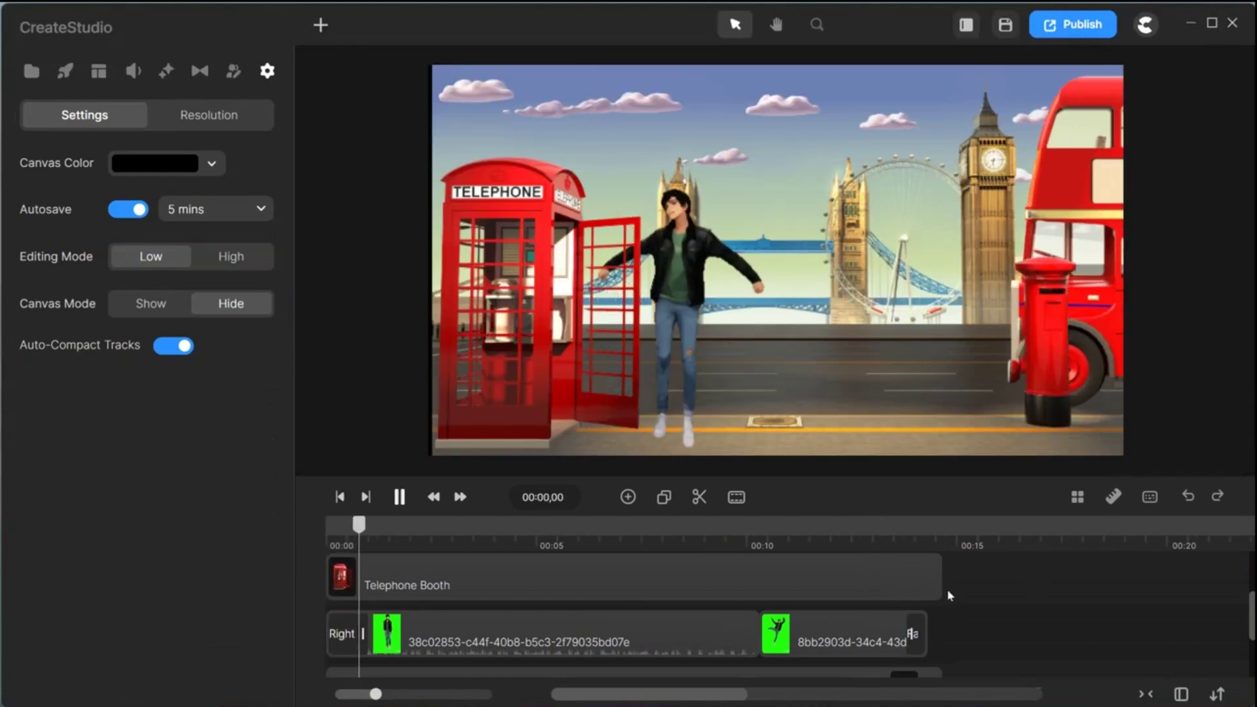